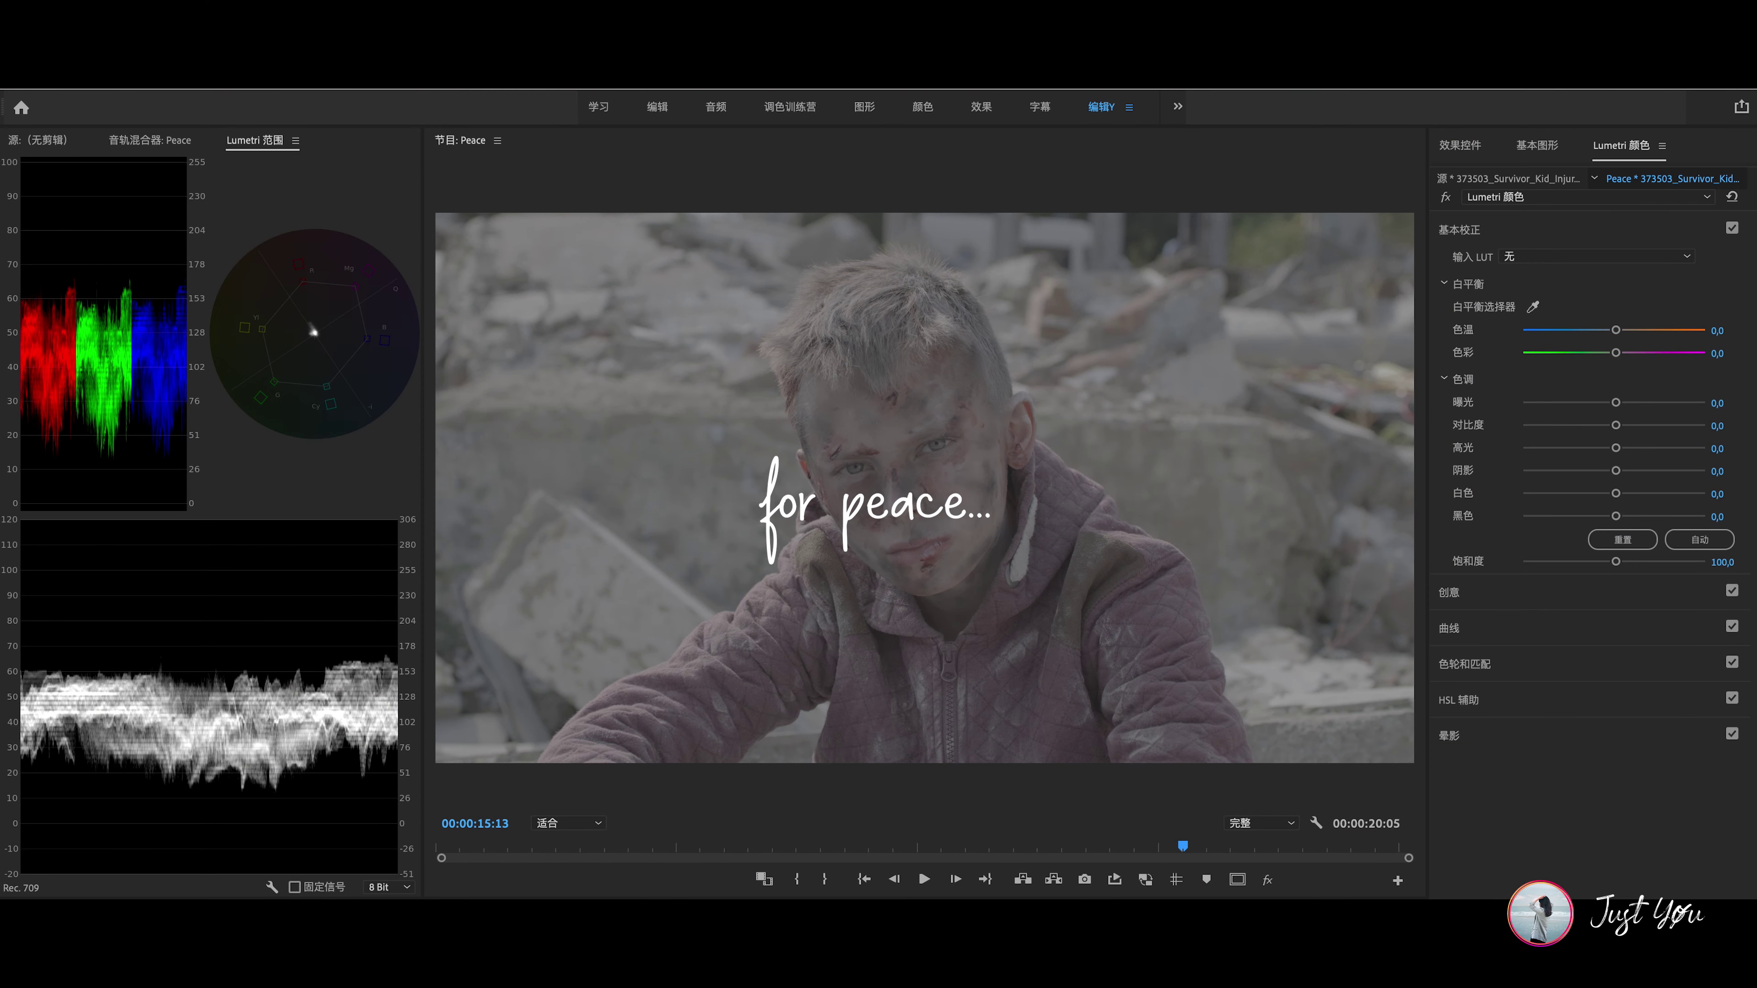
Crush the portrait's Blacks to -80 in Basic Correction
{"action": "mouse_move", "coordinate": [1616, 516]}
{"action": "left_mouse_down"}
{"action": "mouse_move", "coordinate": [1541, 516]}
{"action": "mouse_move", "coordinate": [1649, 494]}
{"action": "left_mouse_up"}
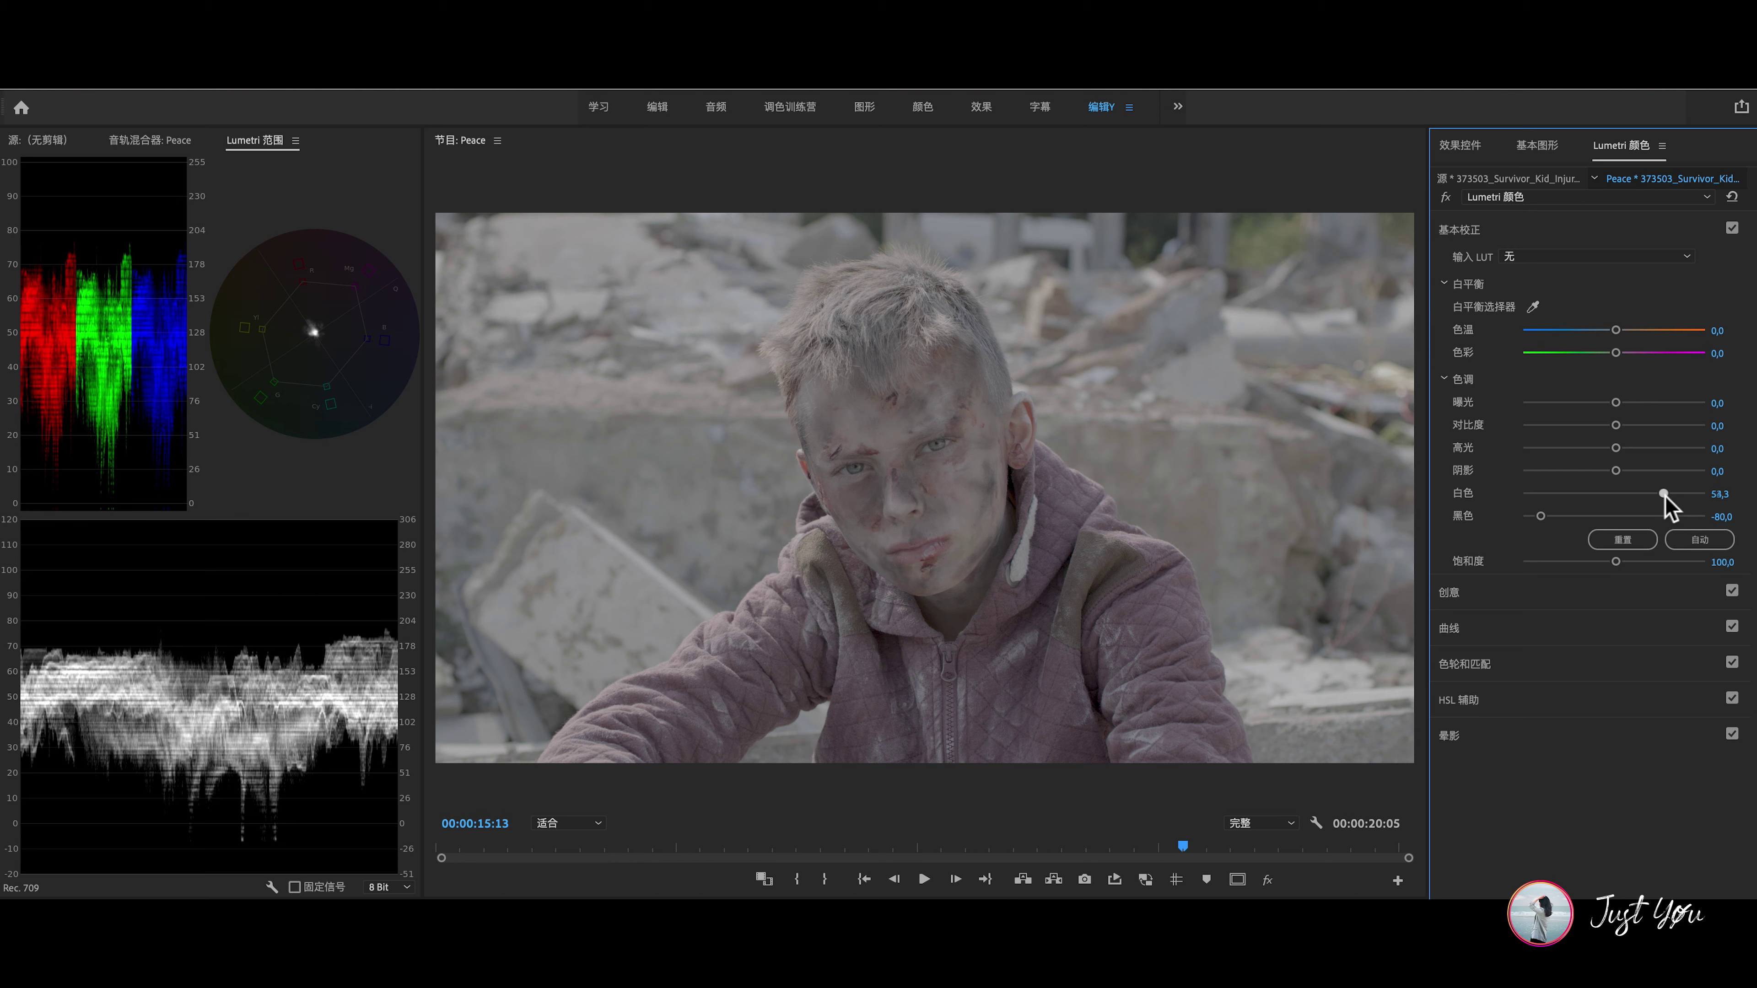
Set Shadows to -105 and Saturation to 143.8, then bypass the grade to compare
{"action": "mouse_move", "coordinate": [1616, 471]}
{"action": "left_mouse_down"}
{"action": "mouse_move", "coordinate": [1529, 471]}
{"action": "mouse_move", "coordinate": [1683, 448]}
{"action": "mouse_move", "coordinate": [1655, 426]}
{"action": "left_mouse_up"}
{"action": "left_click_drag", "start_coordinate": [1616, 562], "coordinate": [1654, 562]}
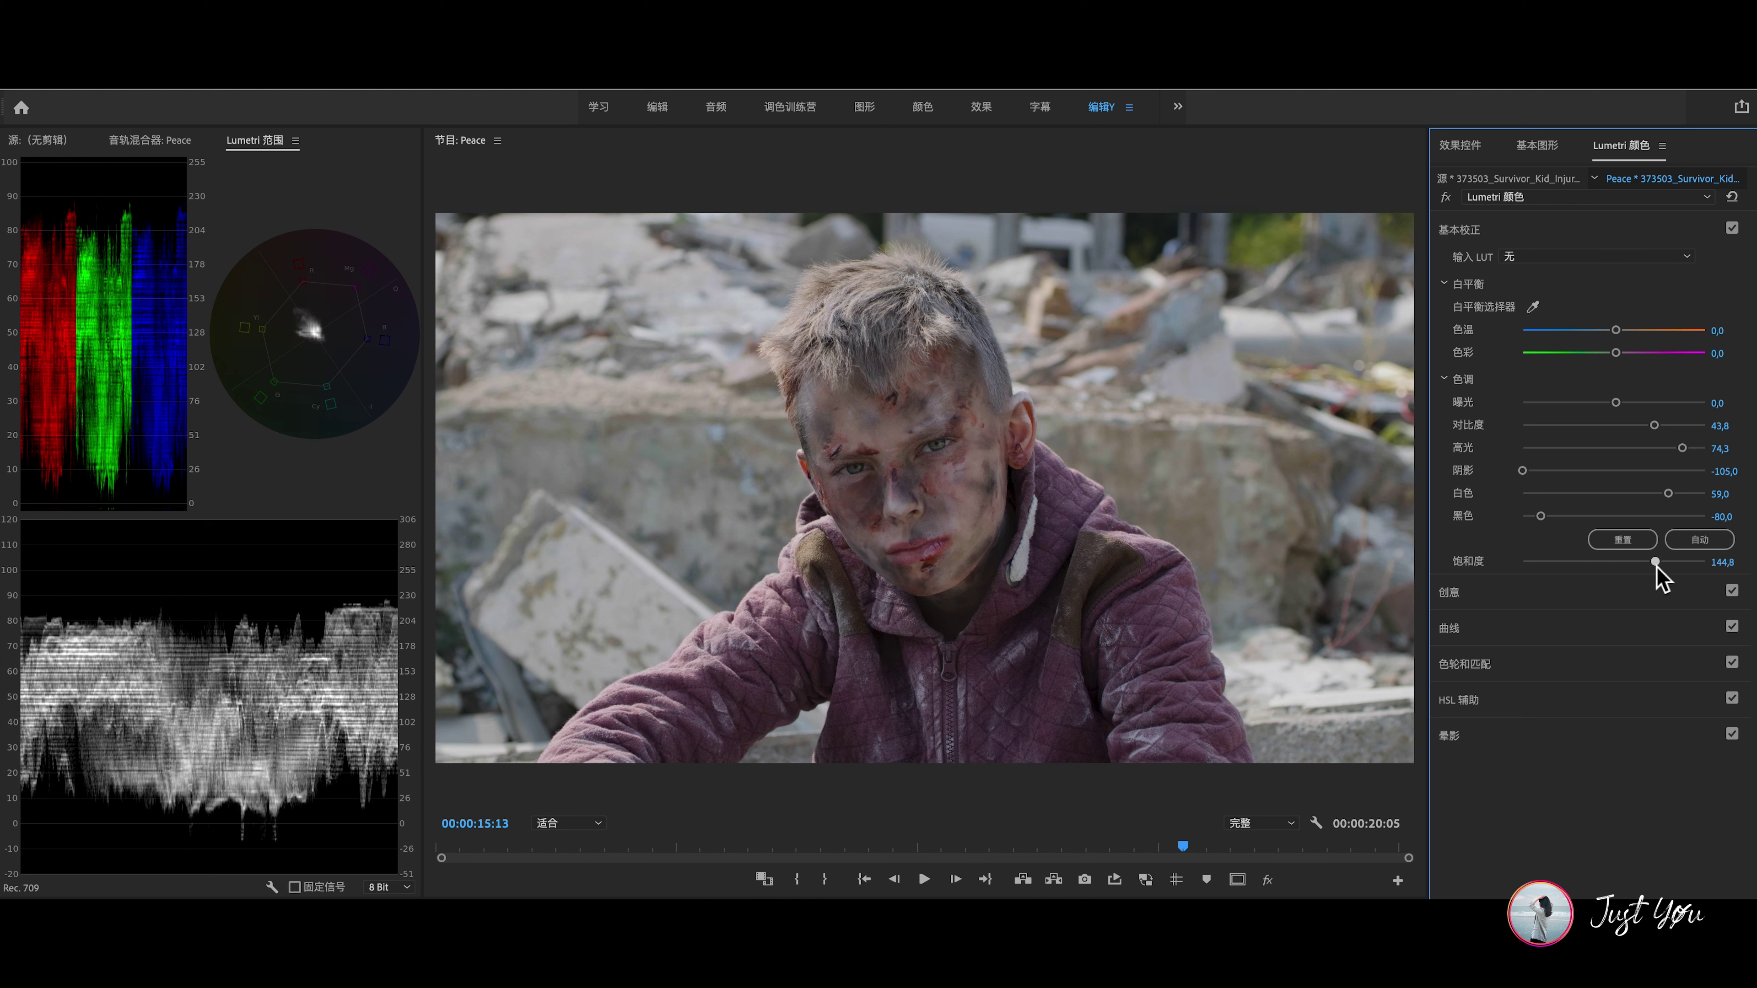
{"action": "left_click", "coordinate": [1449, 203]}
{"action": "left_click", "coordinate": [1449, 203]}
{"action": "left_click", "coordinate": [1449, 203]}
{"action": "left_click", "coordinate": [1449, 203]}
{"action": "left_click", "coordinate": [1449, 203]}
Re-enable the grade and add Creative Sharpen 6.7 and Vibrance 37.1
{"action": "left_click", "coordinate": [1449, 203]}
{"action": "left_click", "coordinate": [1493, 600]}
{"action": "left_click_drag", "start_coordinate": [1616, 544], "coordinate": [1649, 567]}
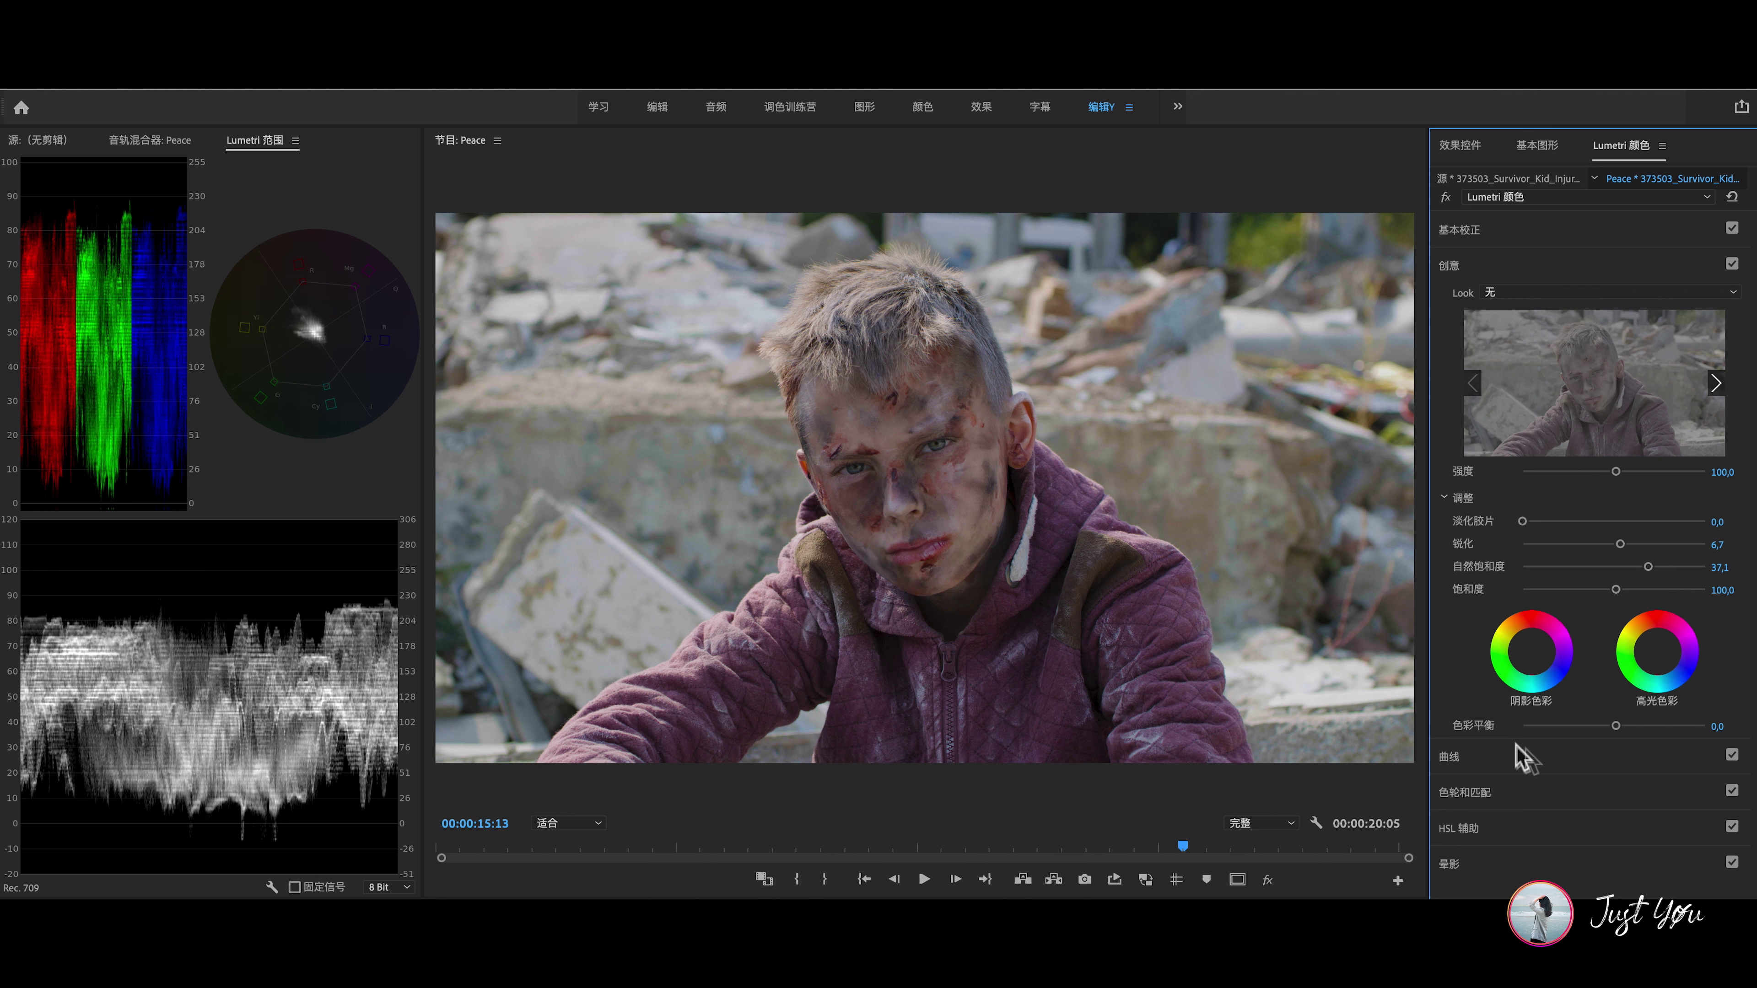
Shape the master RGB curve to brighten highlights and midtones and lift the black point
{"action": "left_click", "coordinate": [1459, 757]}
{"action": "left_click_drag", "start_coordinate": [1646, 461], "coordinate": [1646, 454]}
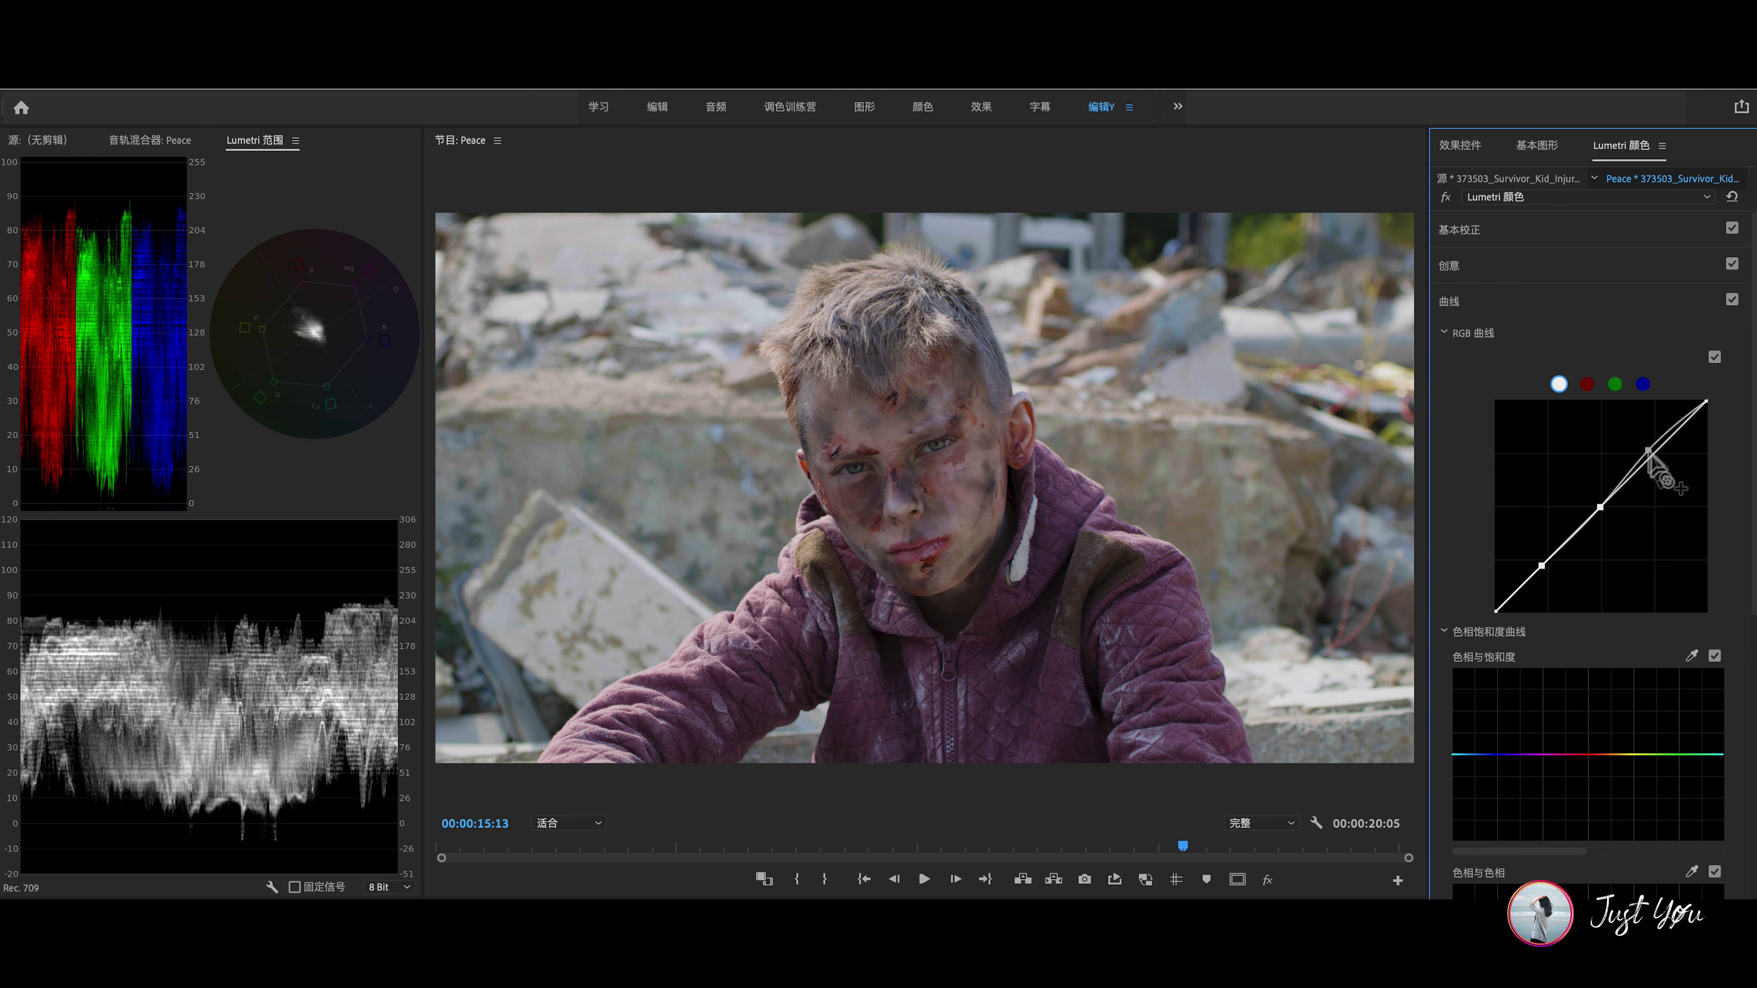
{"action": "left_click", "coordinate": [1541, 566]}
{"action": "left_click_drag", "start_coordinate": [1541, 565], "coordinate": [1495, 602]}
{"action": "left_click_drag", "start_coordinate": [1600, 507], "coordinate": [1590, 509]}
{"action": "left_click_drag", "start_coordinate": [1545, 571], "coordinate": [1496, 595]}
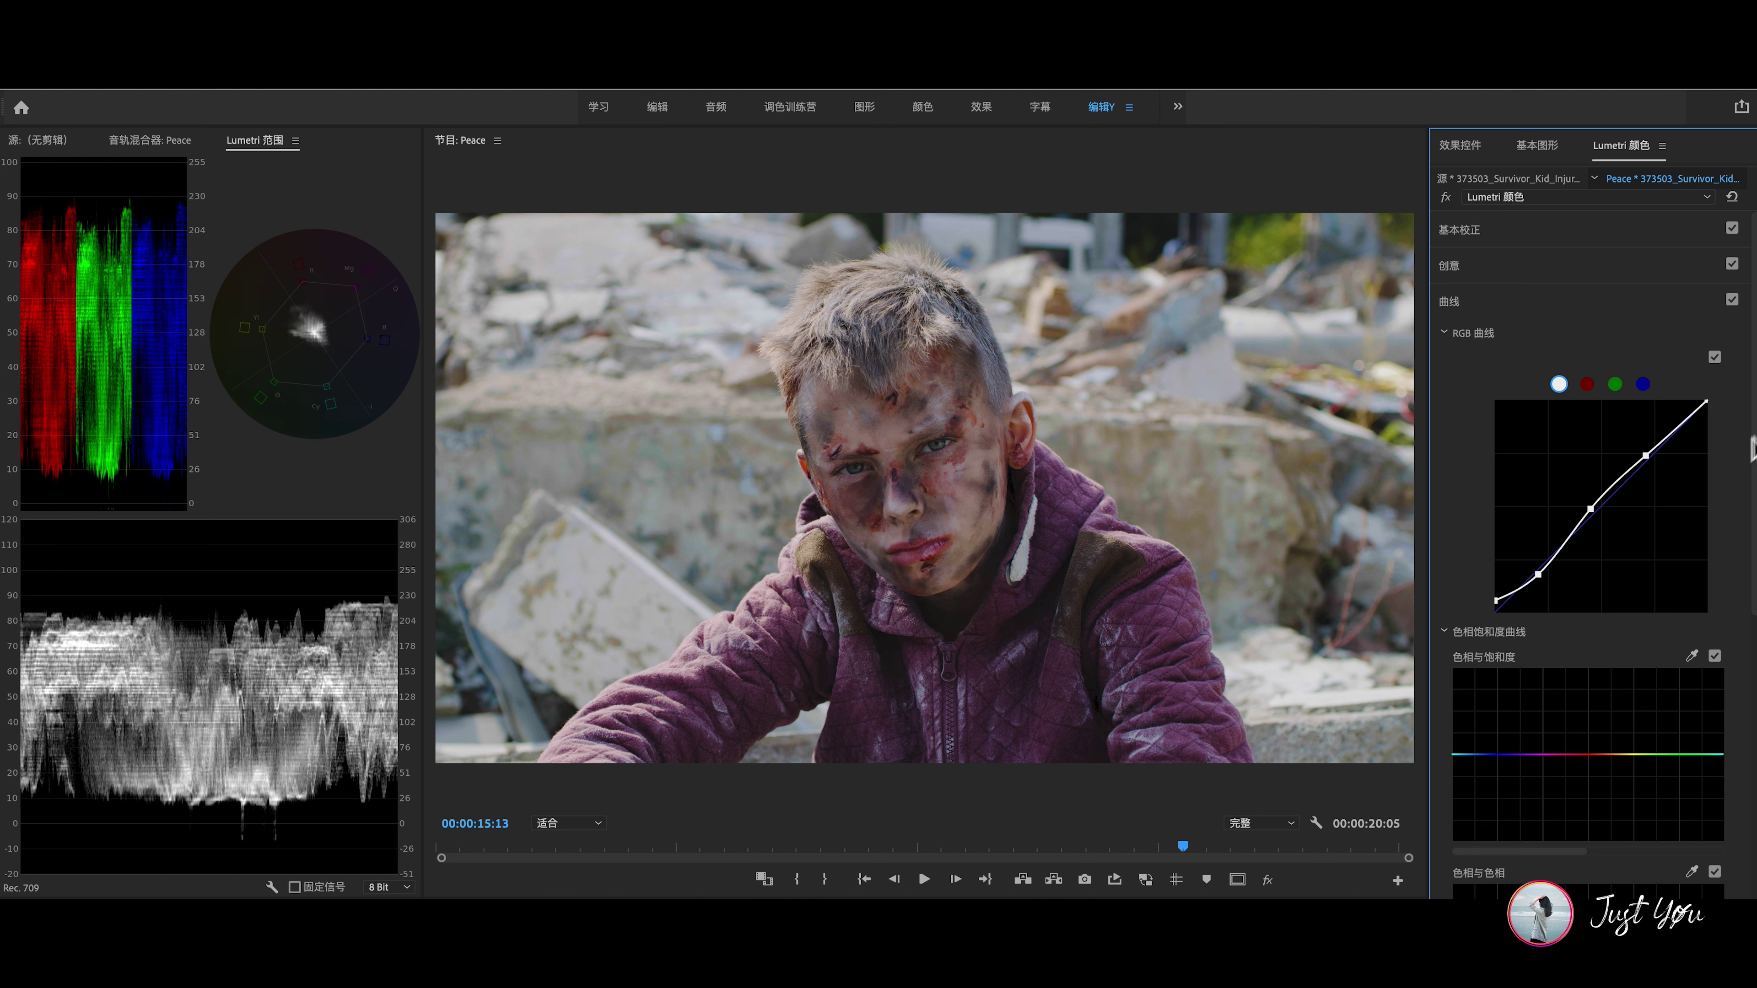
Raise the red channel curve to warm the image and pull down the blue curve's lower tones
{"action": "left_click", "coordinate": [1591, 387]}
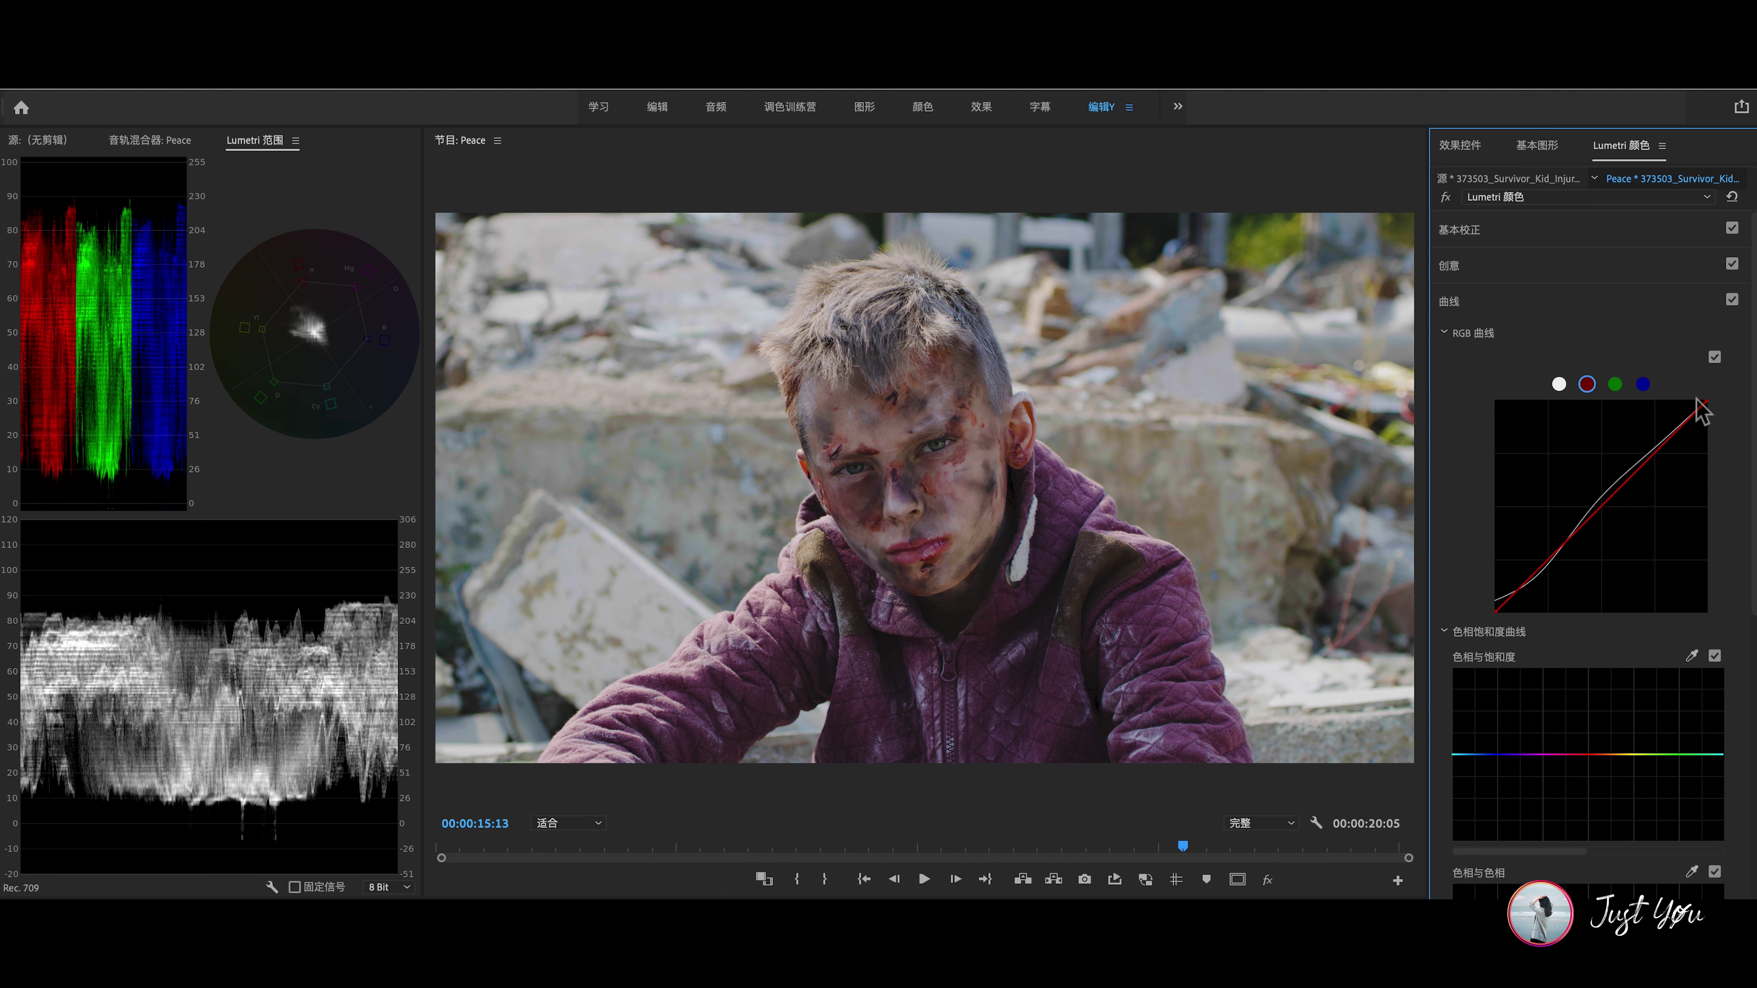
{"action": "left_click_drag", "start_coordinate": [1651, 457], "coordinate": [1657, 446]}
{"action": "left_click", "coordinate": [1643, 385]}
{"action": "left_click", "coordinate": [1595, 512]}
{"action": "left_click_drag", "start_coordinate": [1542, 557], "coordinate": [1541, 562]}
{"action": "left_click", "coordinate": [1669, 445]}
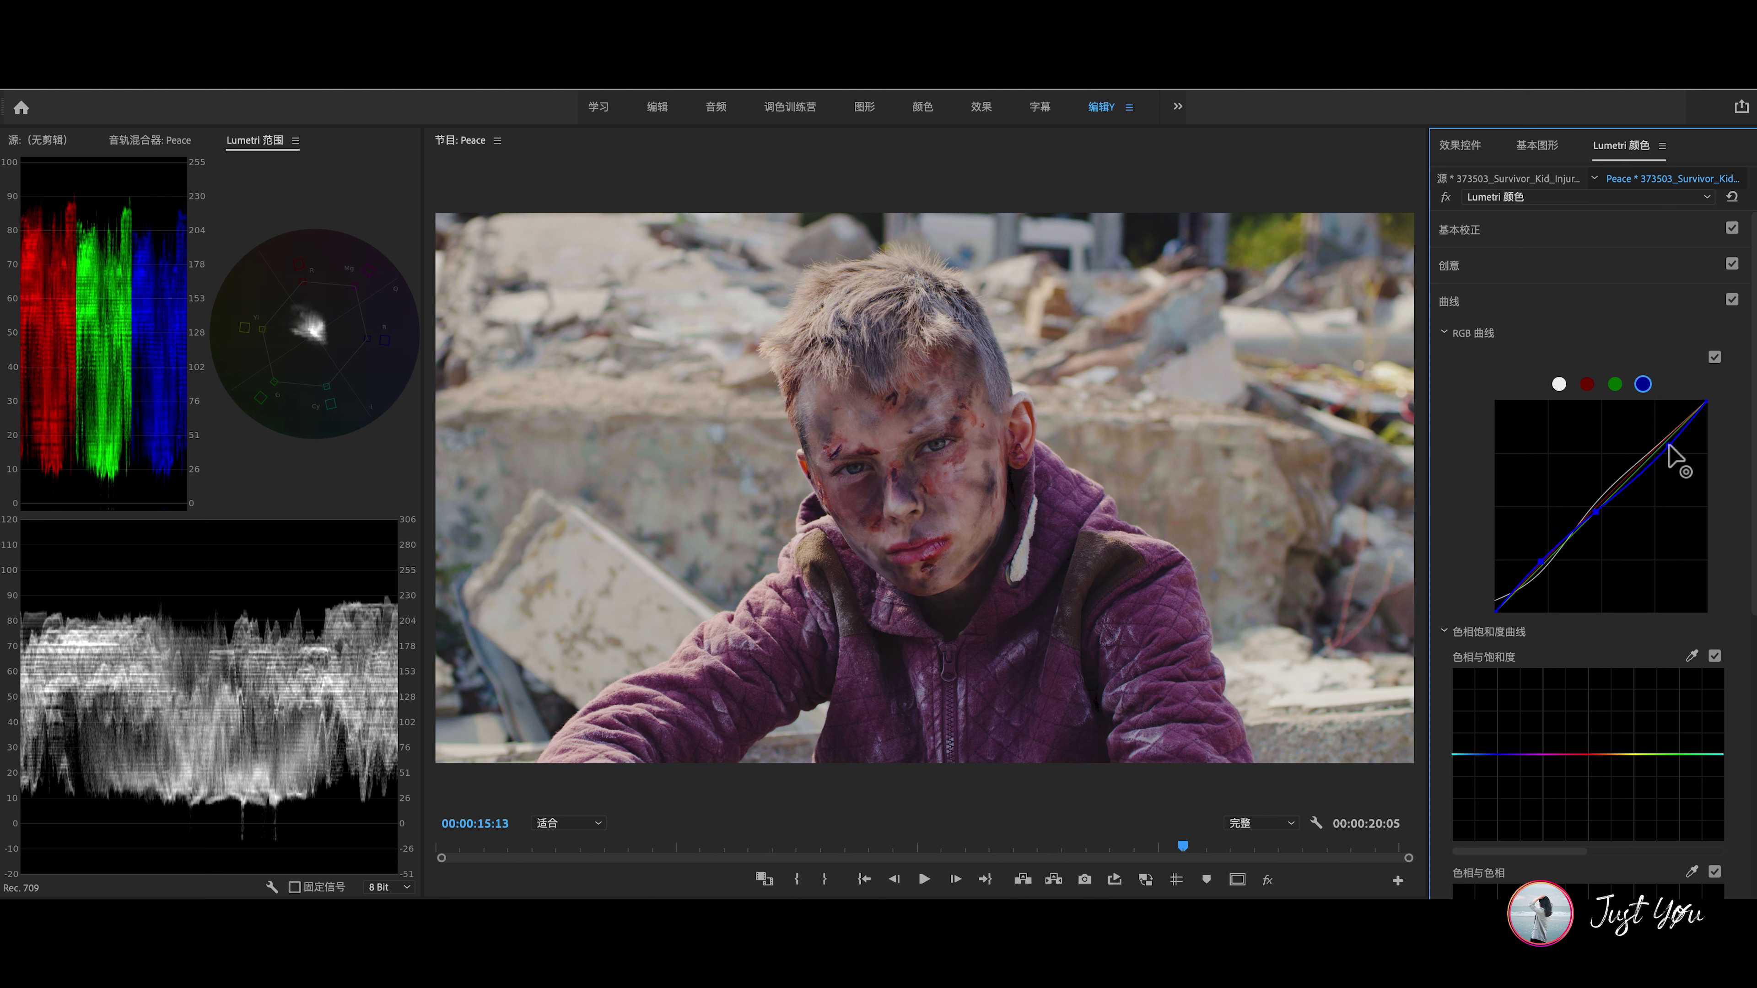
{"action": "mouse_move", "coordinate": [1551, 566]}
{"action": "left_mouse_down"}
{"action": "mouse_move", "coordinate": [1496, 609]}
{"action": "mouse_move", "coordinate": [1527, 575]}
{"action": "left_mouse_up"}
{"action": "left_click_drag", "start_coordinate": [1752, 533], "coordinate": [1752, 697]}
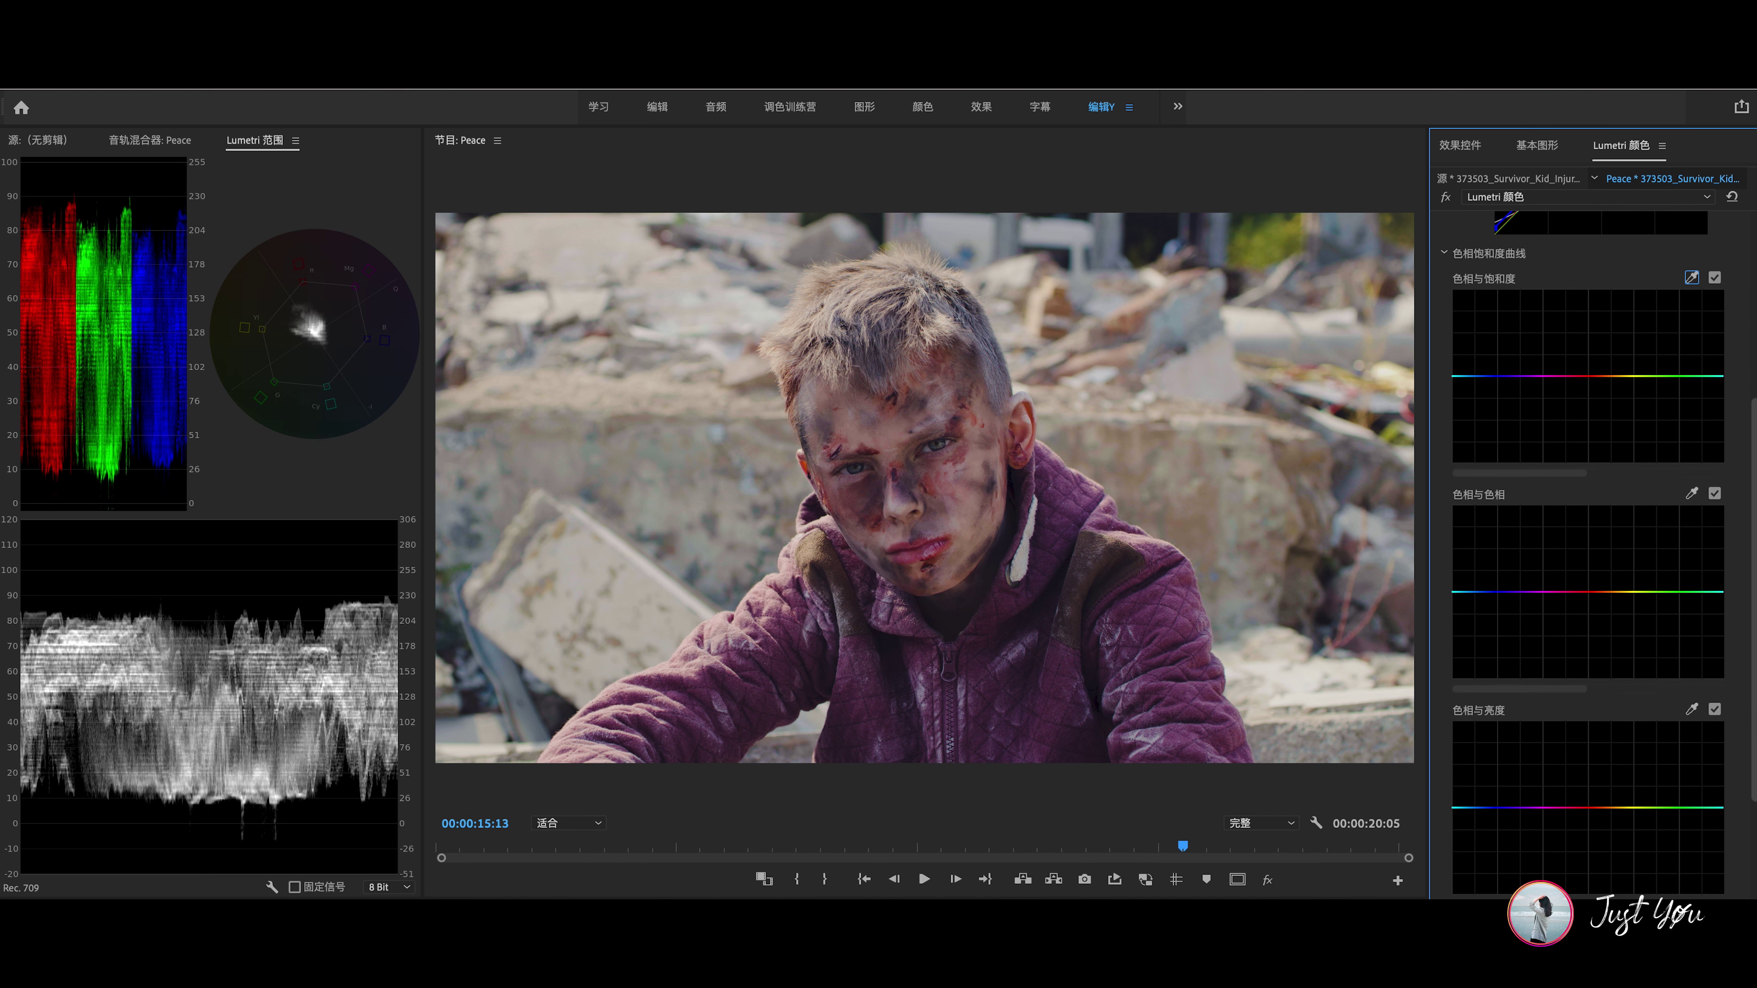
Anchor points on the Hue vs Hue curve, pulling the centre hue down and a neighbour up
{"action": "left_click", "coordinate": [1510, 535]}
{"action": "left_click", "coordinate": [1562, 535]}
{"action": "left_click_drag", "start_coordinate": [1537, 535], "coordinate": [1537, 554]}
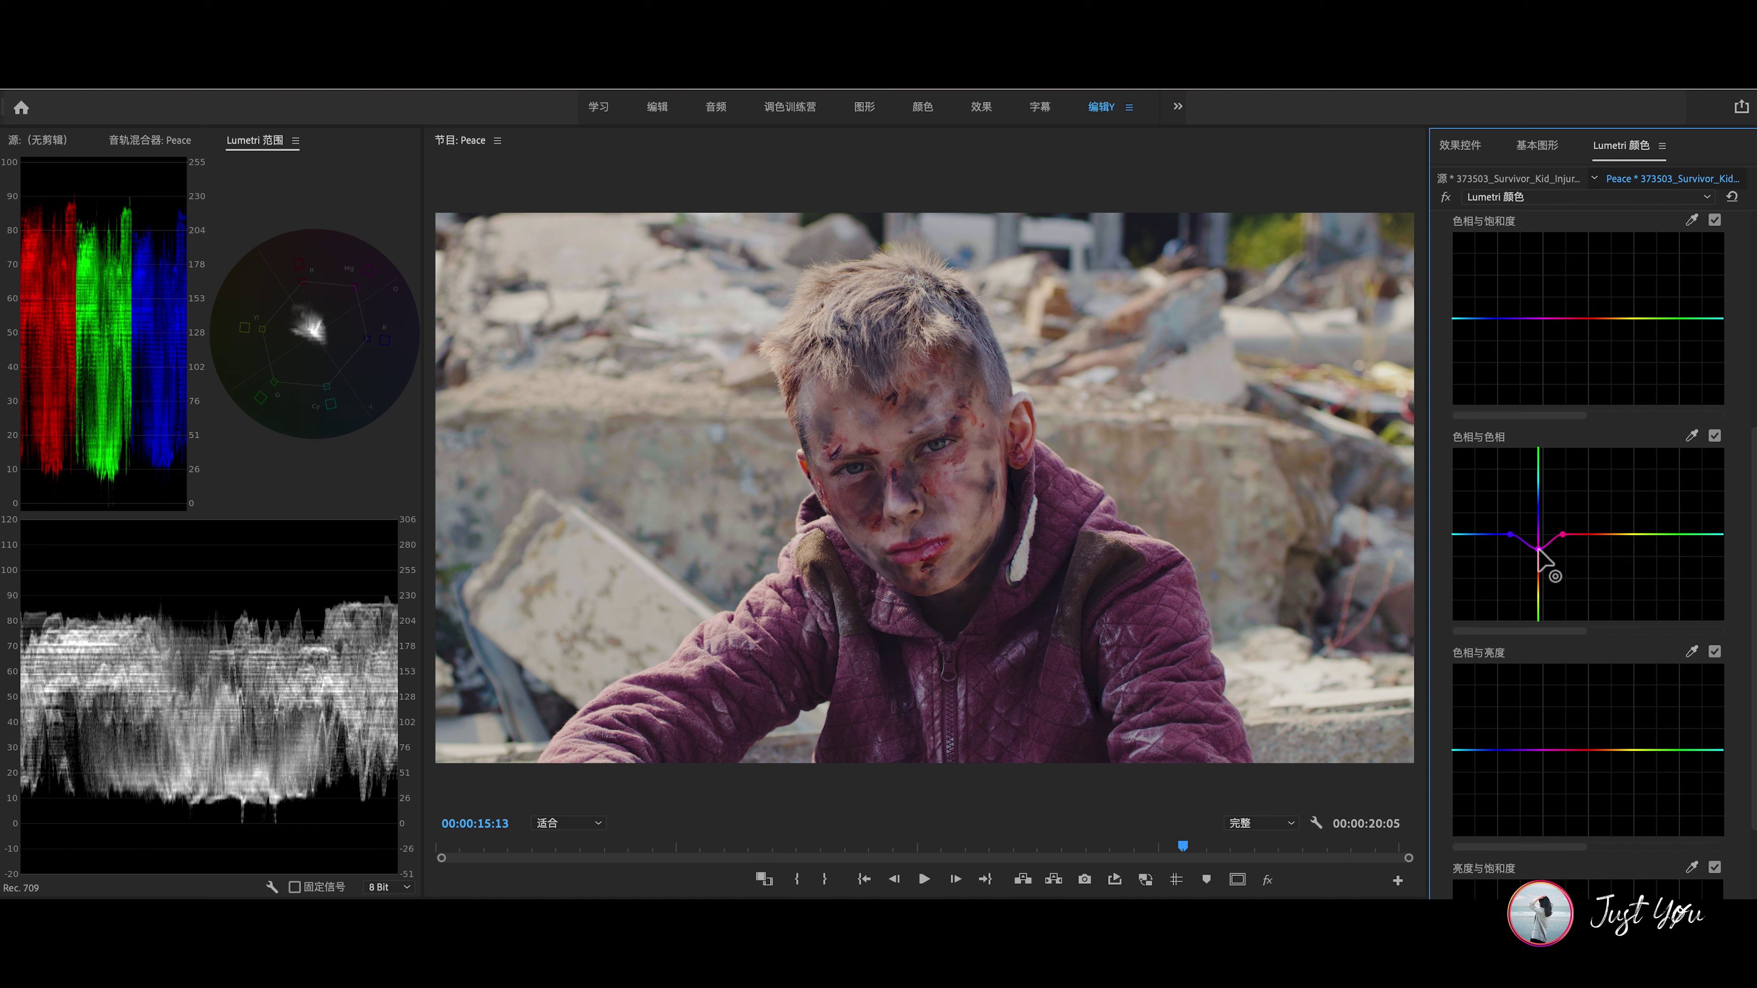
{"action": "left_click_drag", "start_coordinate": [1495, 534], "coordinate": [1492, 514]}
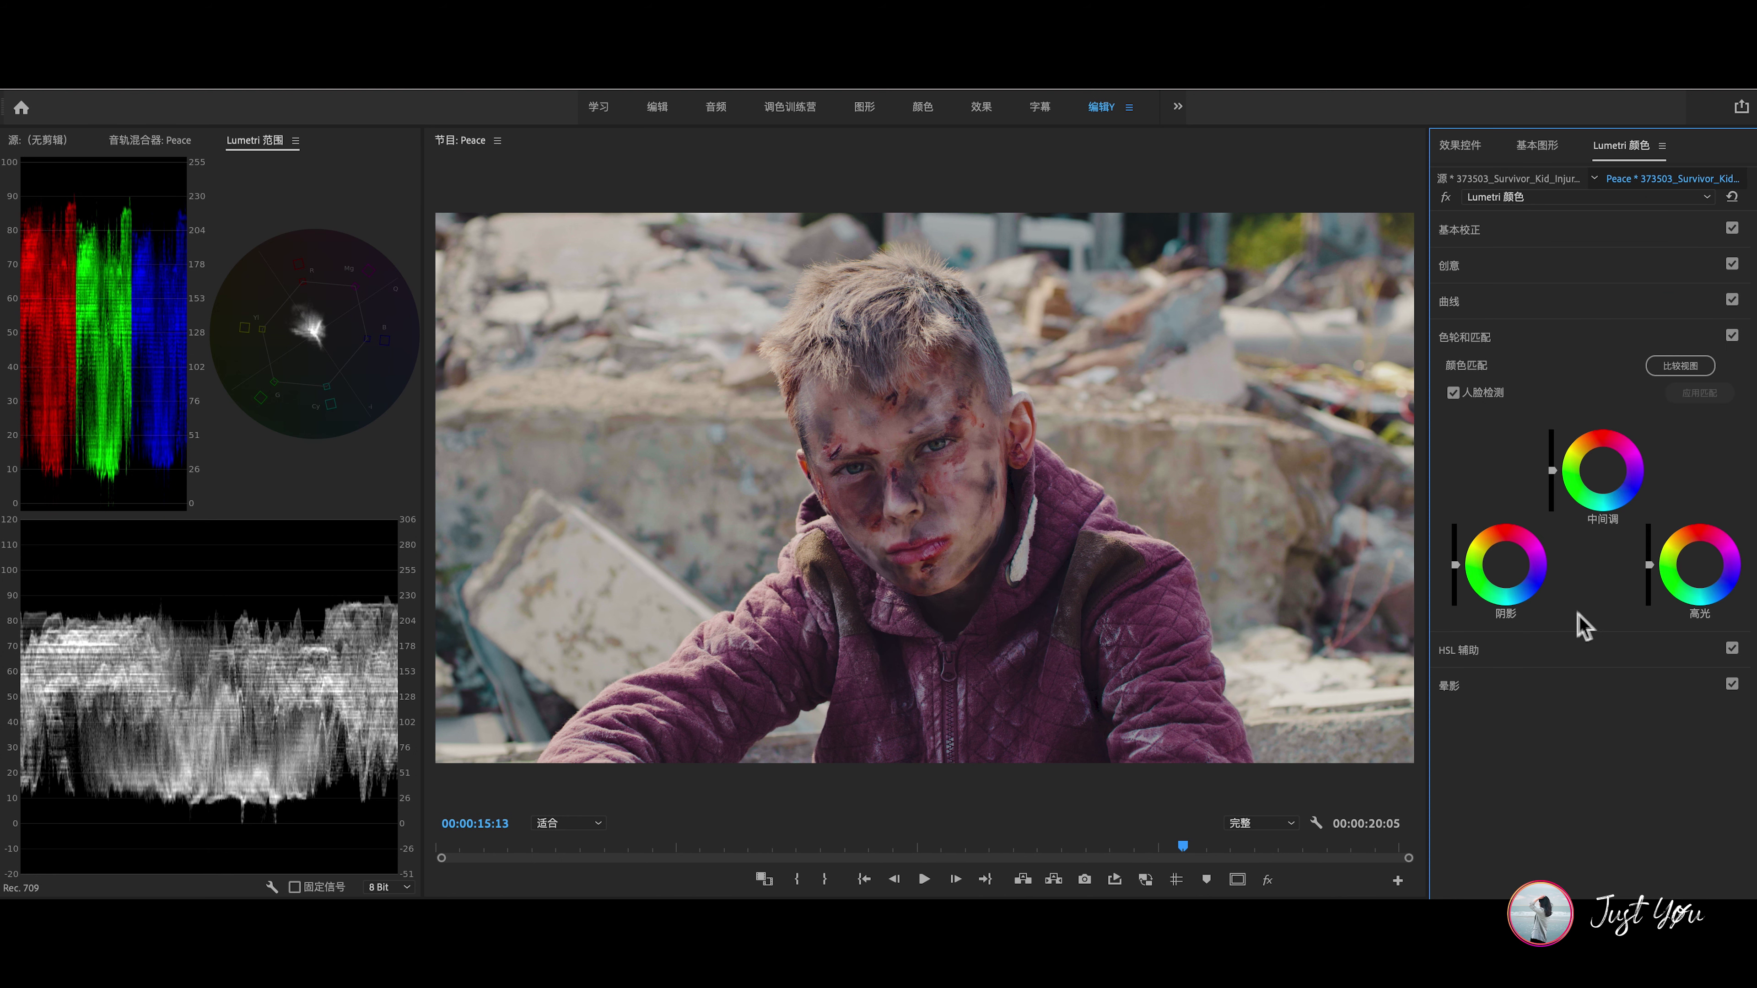
Tint the highlight and shadow wheels, brighten highlights slightly, and compare the grade on and off
{"action": "left_click_drag", "start_coordinate": [1697, 572], "coordinate": [1695, 570]}
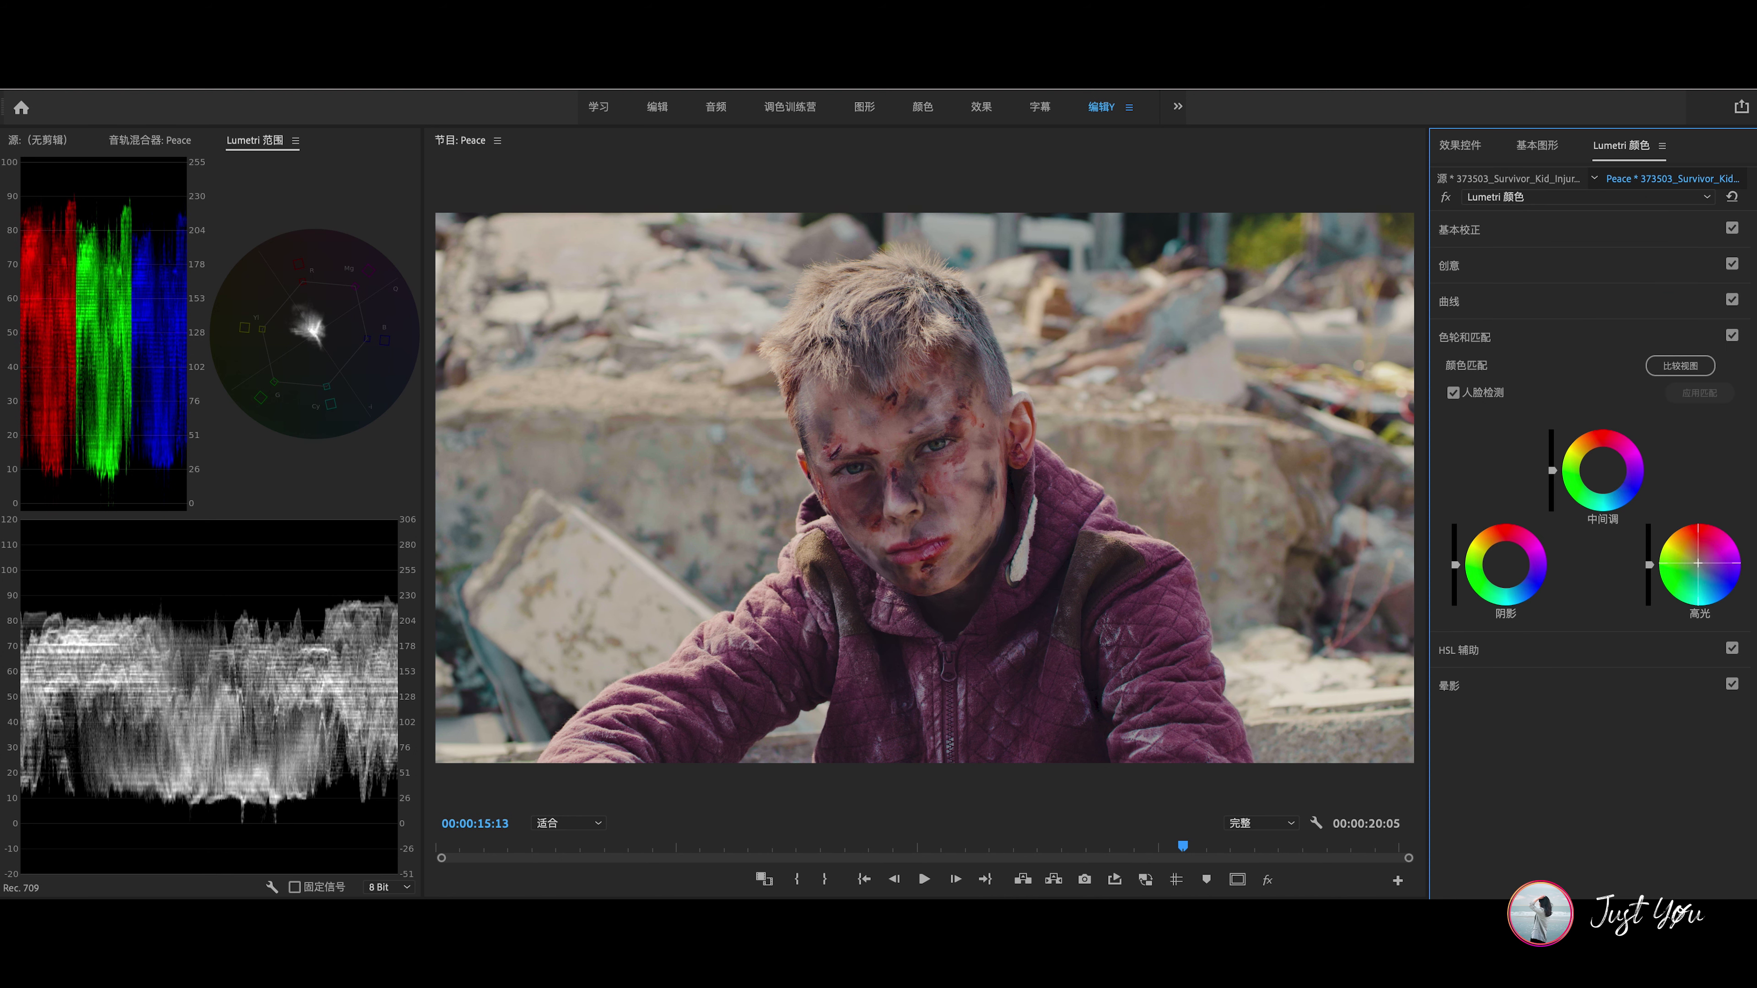
{"action": "left_click_drag", "start_coordinate": [1512, 574], "coordinate": [1511, 573]}
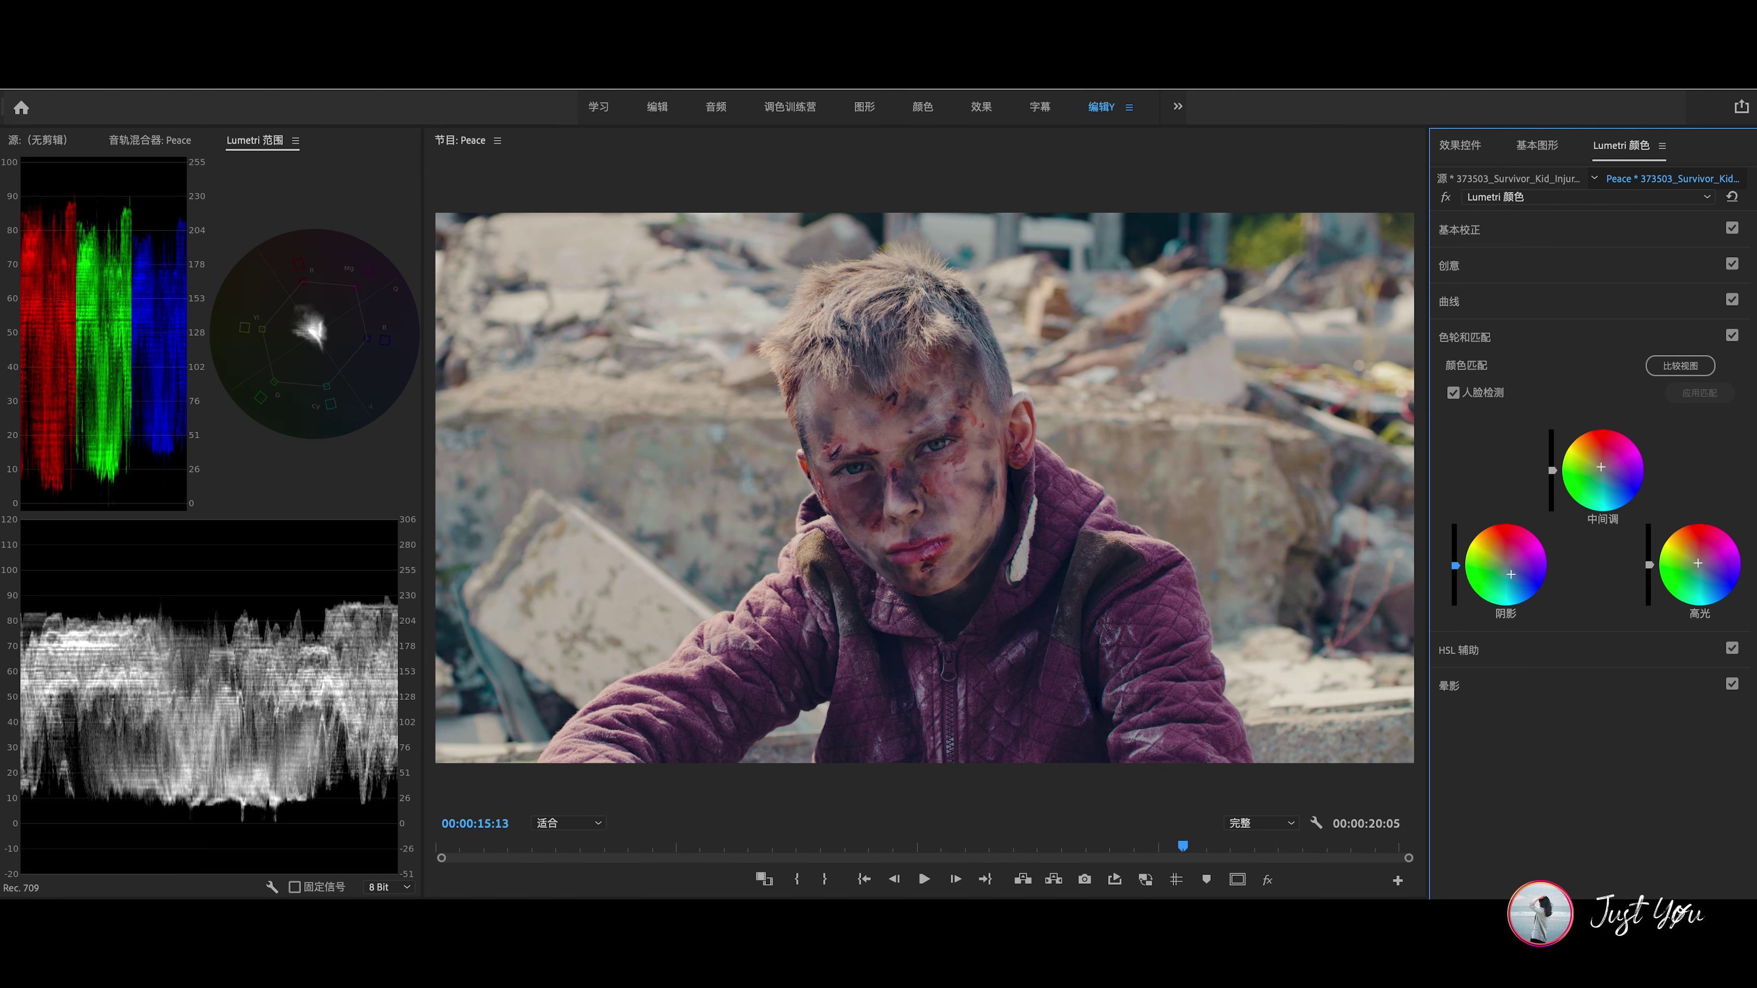
{"action": "left_click_drag", "start_coordinate": [1649, 564], "coordinate": [1649, 556]}
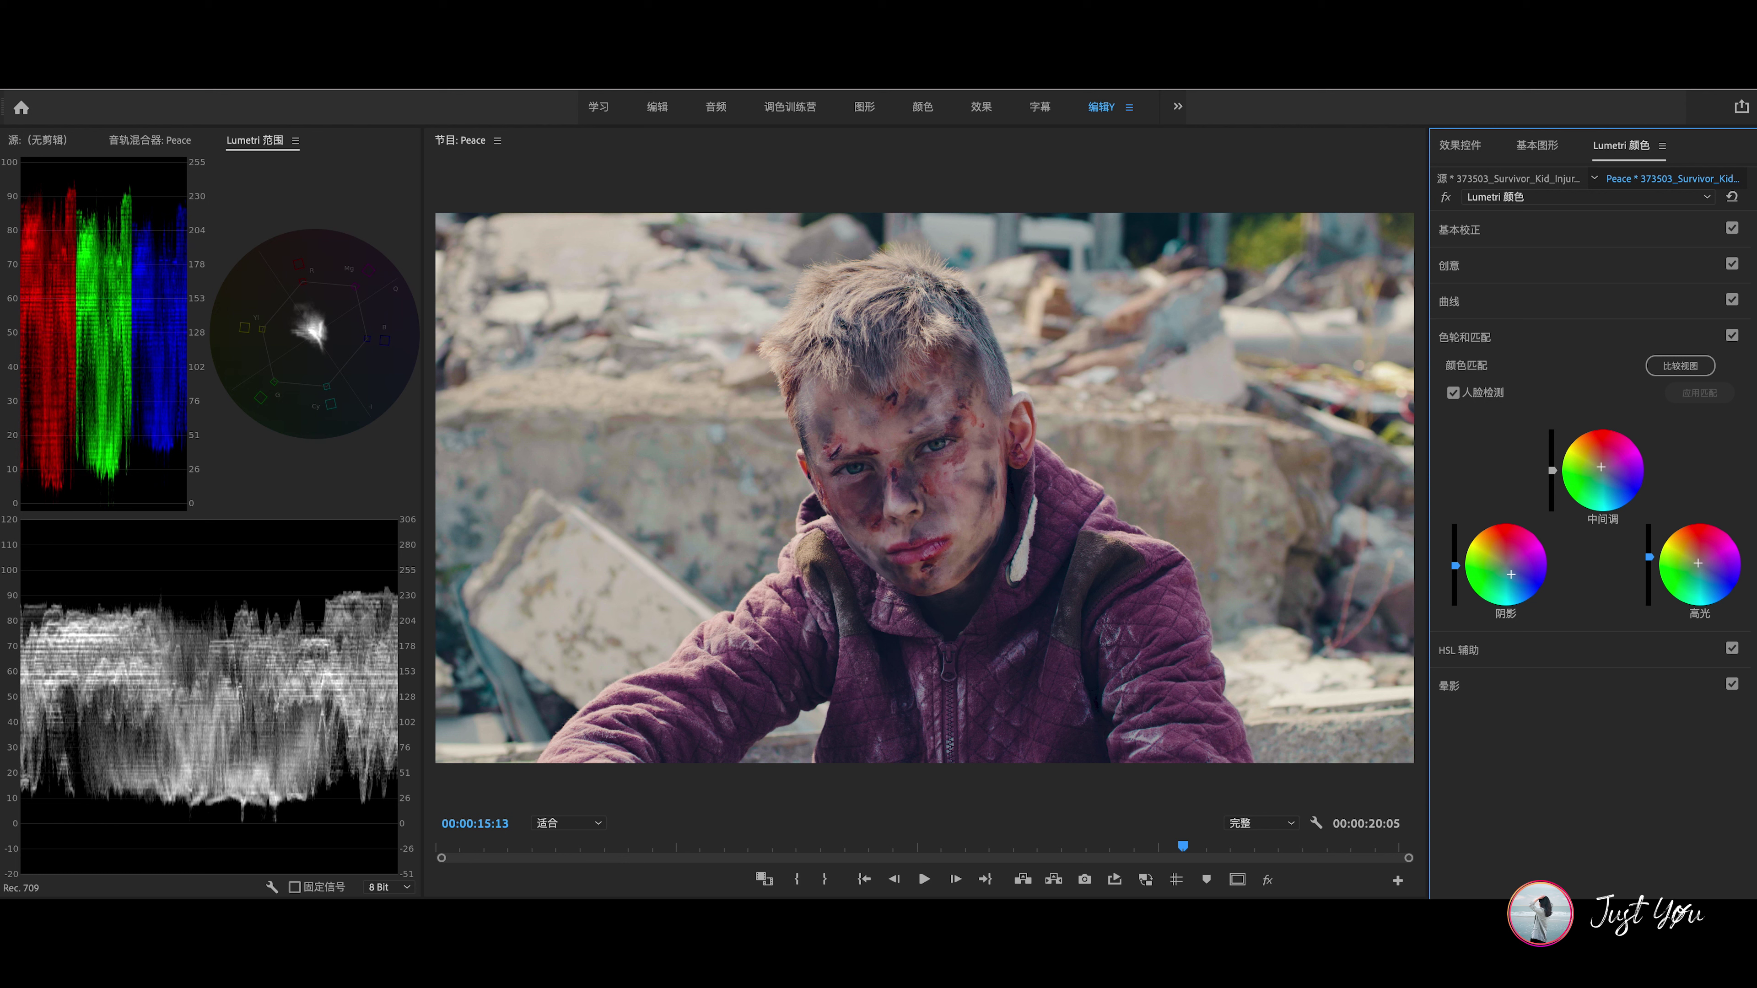
{"action": "left_click", "coordinate": [1445, 197]}
{"action": "left_click", "coordinate": [1445, 198]}
{"action": "left_click", "coordinate": [1448, 200]}
{"action": "left_click", "coordinate": [1448, 200]}
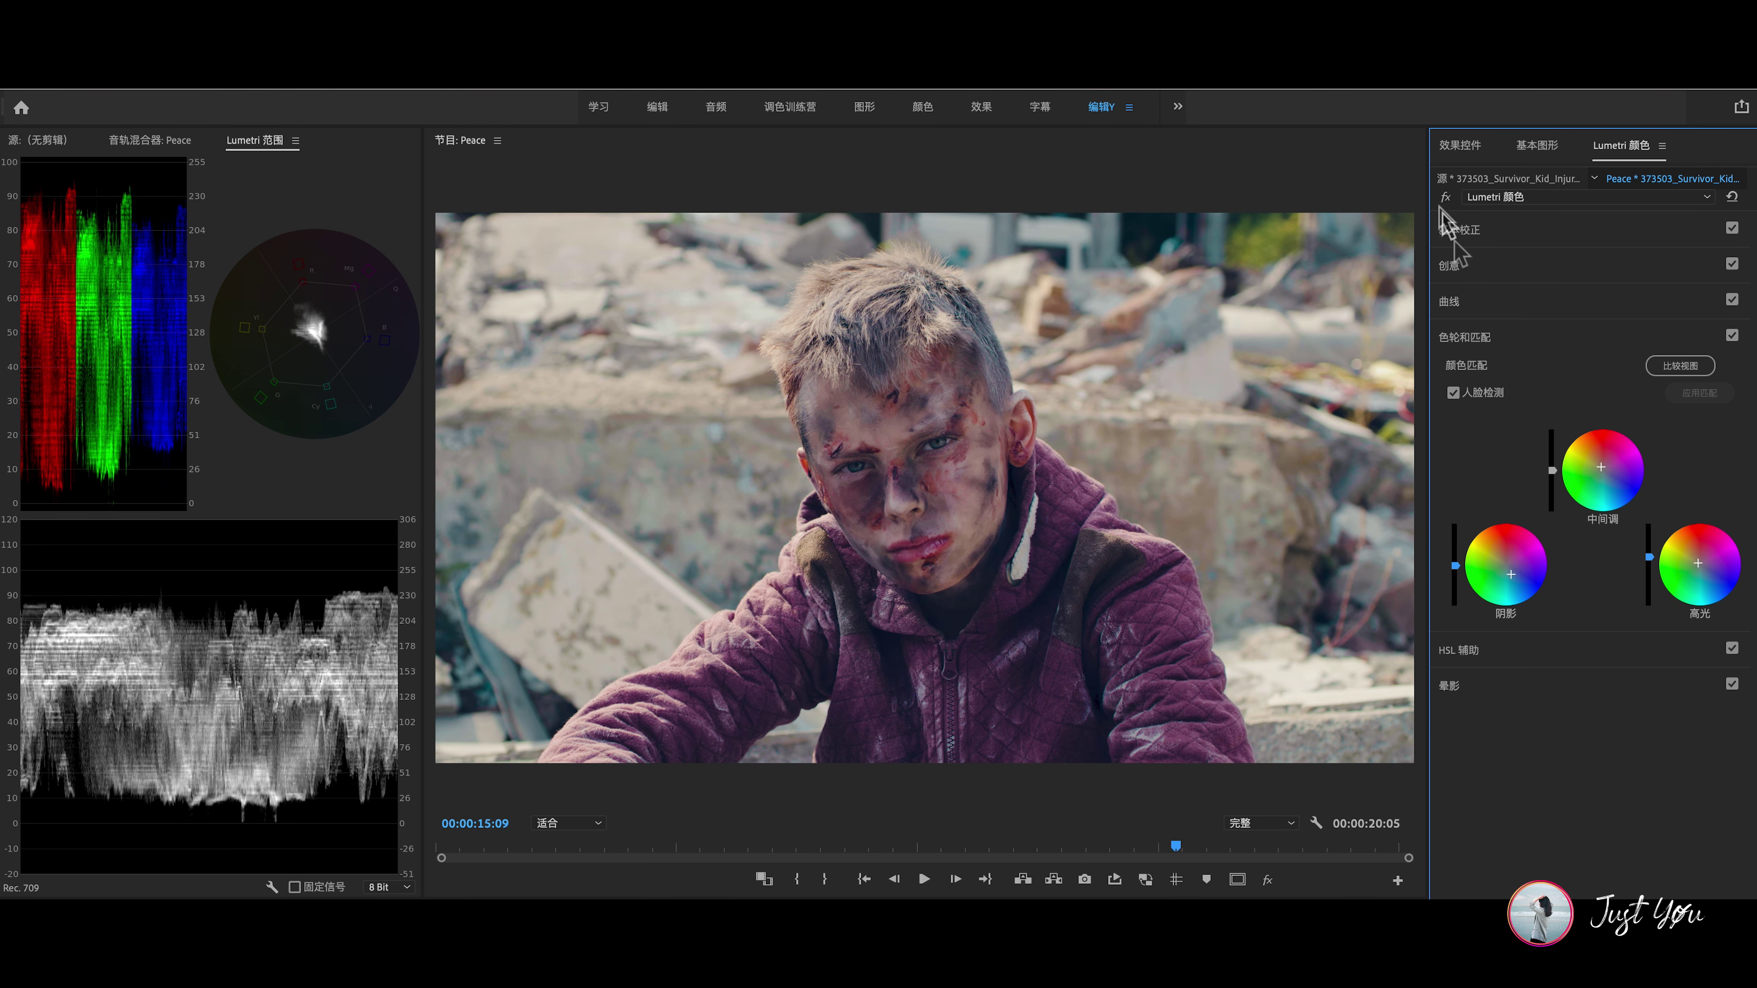
Switch to the second, ungraded Lumetri Color effect and add an ellipse mask to it
{"action": "left_click", "coordinate": [1562, 198]}
{"action": "left_click", "coordinate": [1549, 248]}
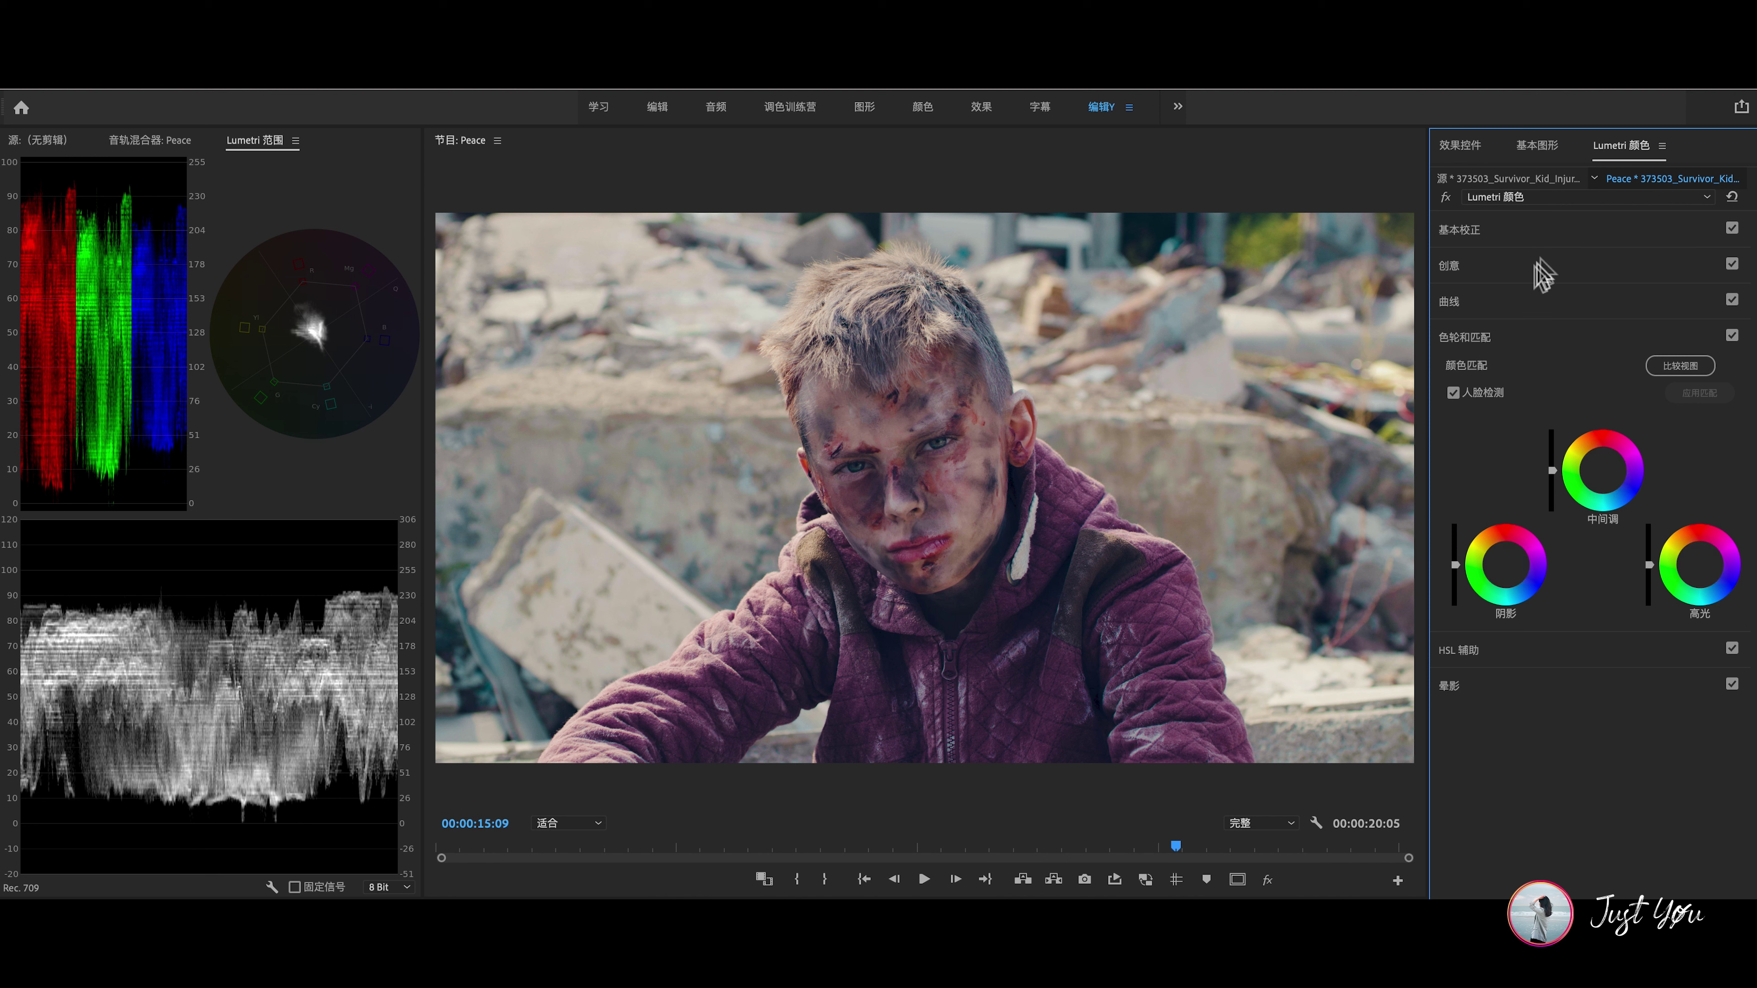
{"action": "left_click", "coordinate": [1473, 149]}
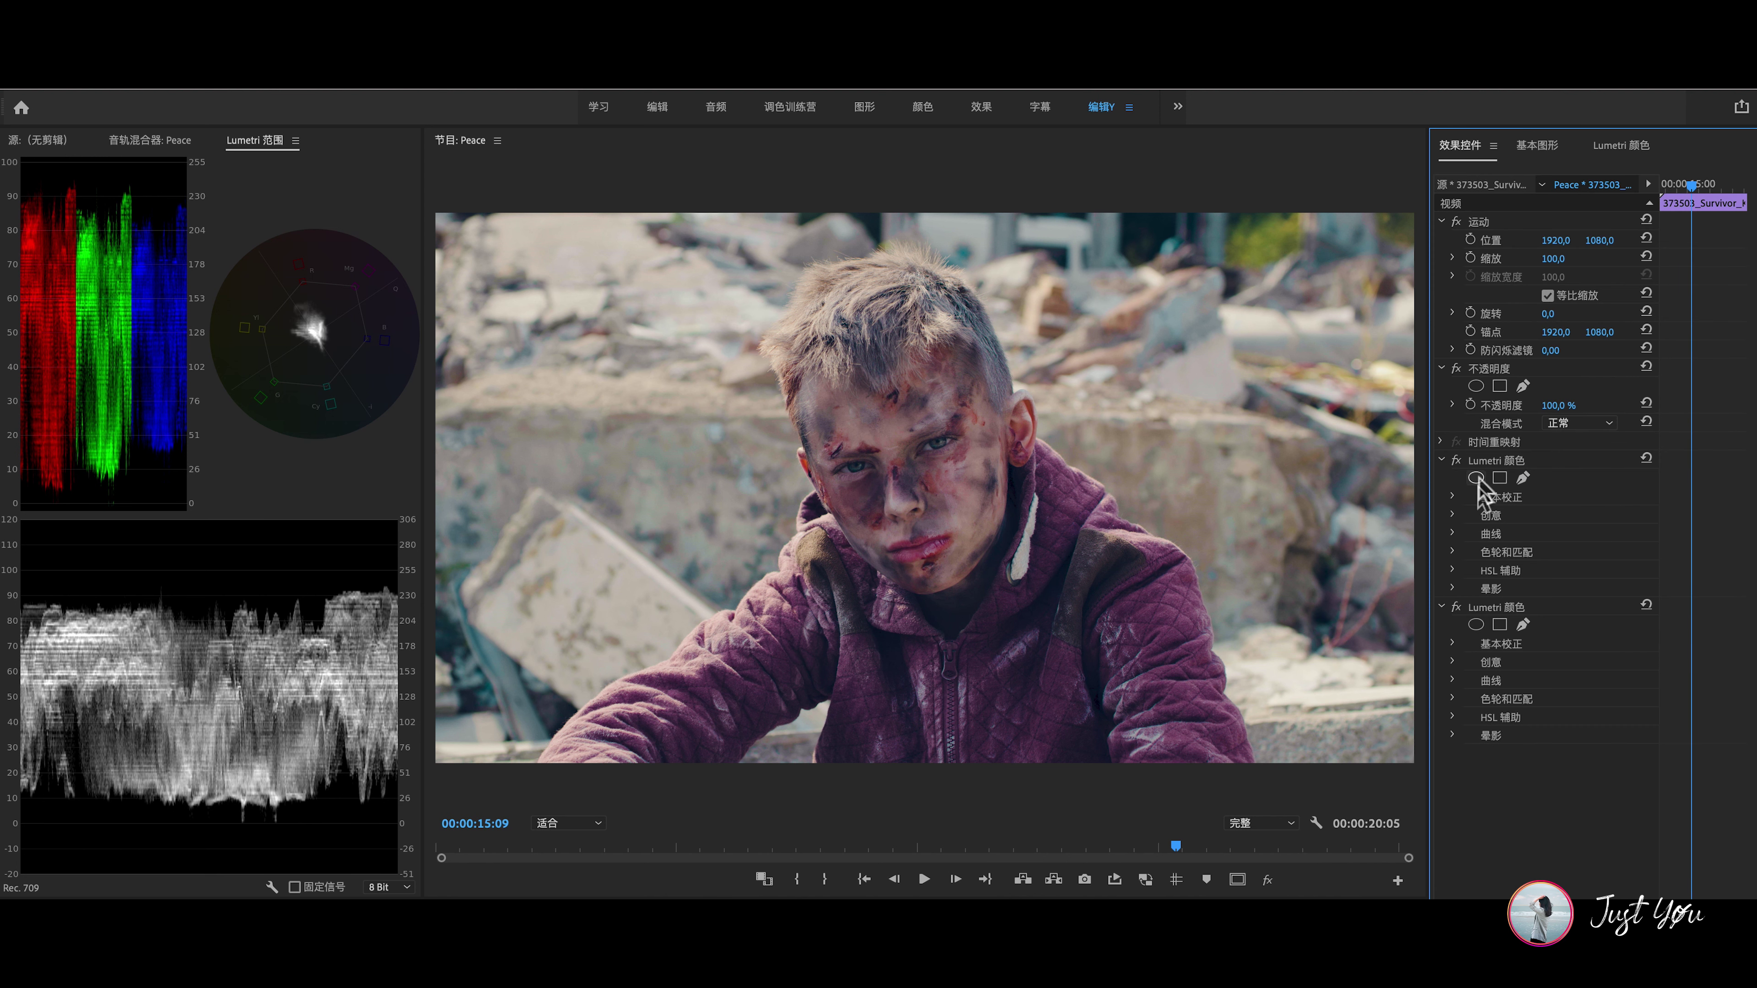
{"action": "left_click", "coordinate": [1475, 624]}
Fit the ellipse mask taller around the boy's face with Mask Feather 480.1
{"action": "left_click_drag", "start_coordinate": [902, 673], "coordinate": [899, 640]}
{"action": "left_click_drag", "start_coordinate": [1012, 459], "coordinate": [1058, 457]}
{"action": "left_click_drag", "start_coordinate": [1009, 512], "coordinate": [1007, 484]}
{"action": "left_click_drag", "start_coordinate": [1065, 271], "coordinate": [1080, 261]}
{"action": "left_click_drag", "start_coordinate": [899, 629], "coordinate": [899, 671]}
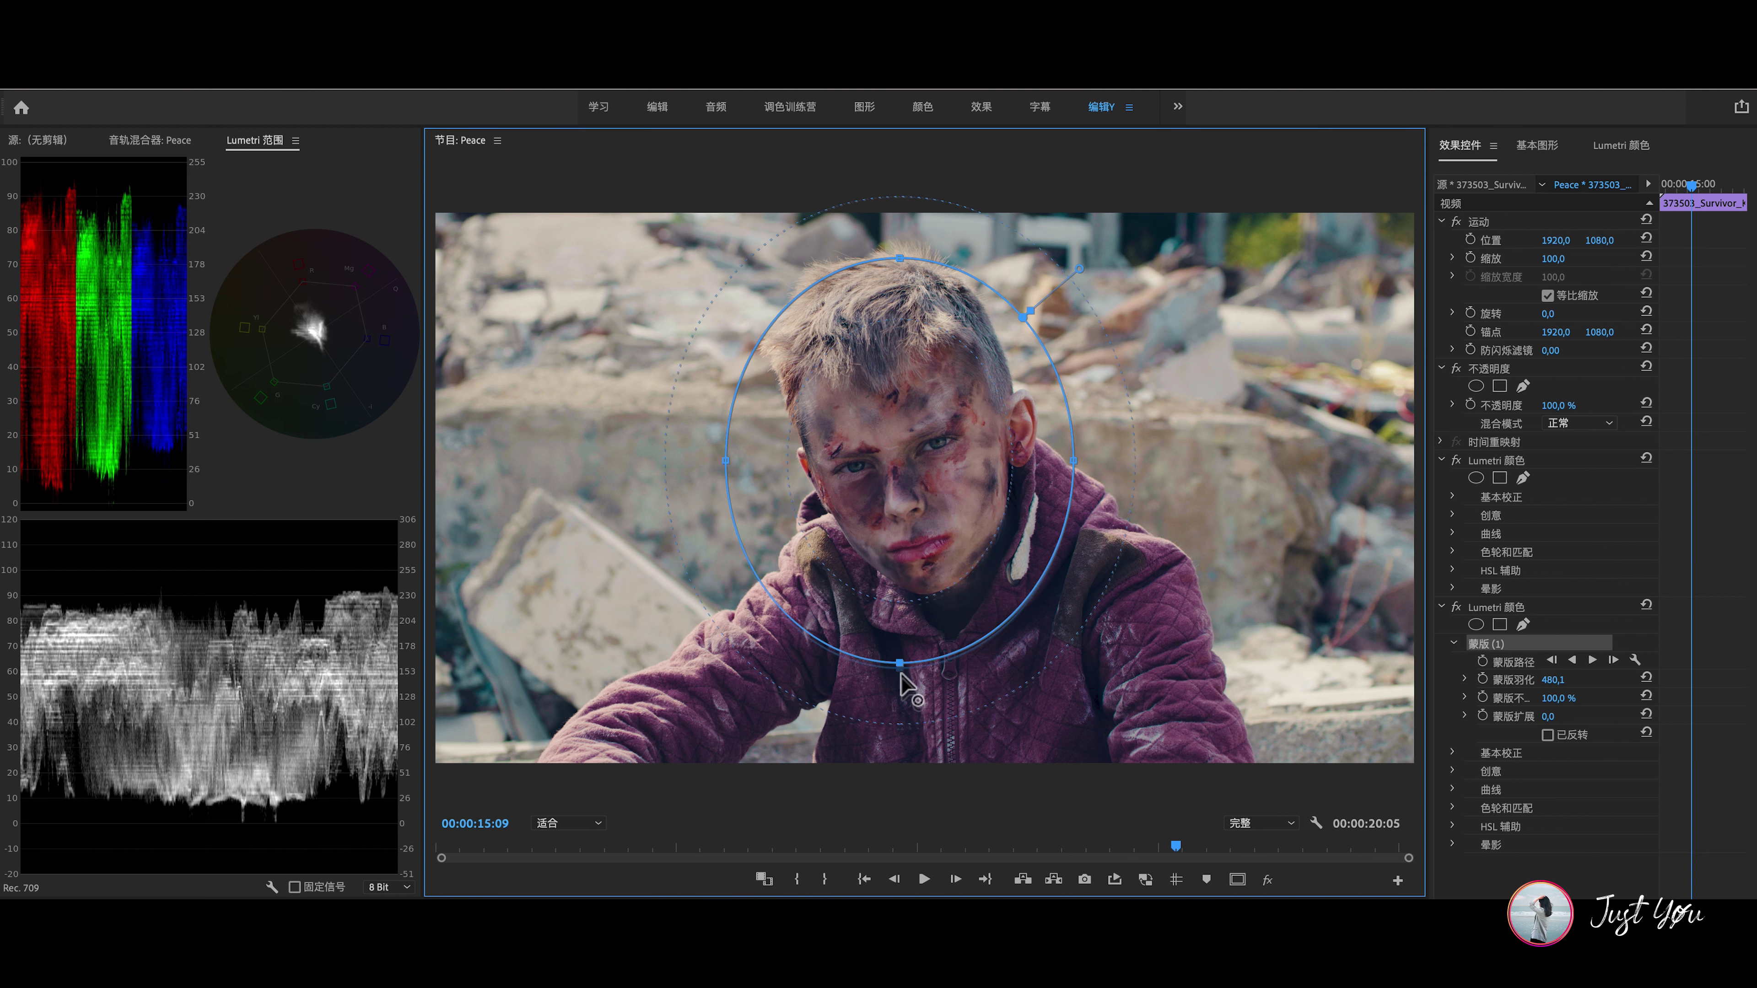
Raise Whites to 13.3 in Basic Correction inside the face mask
{"action": "left_click", "coordinate": [1619, 147]}
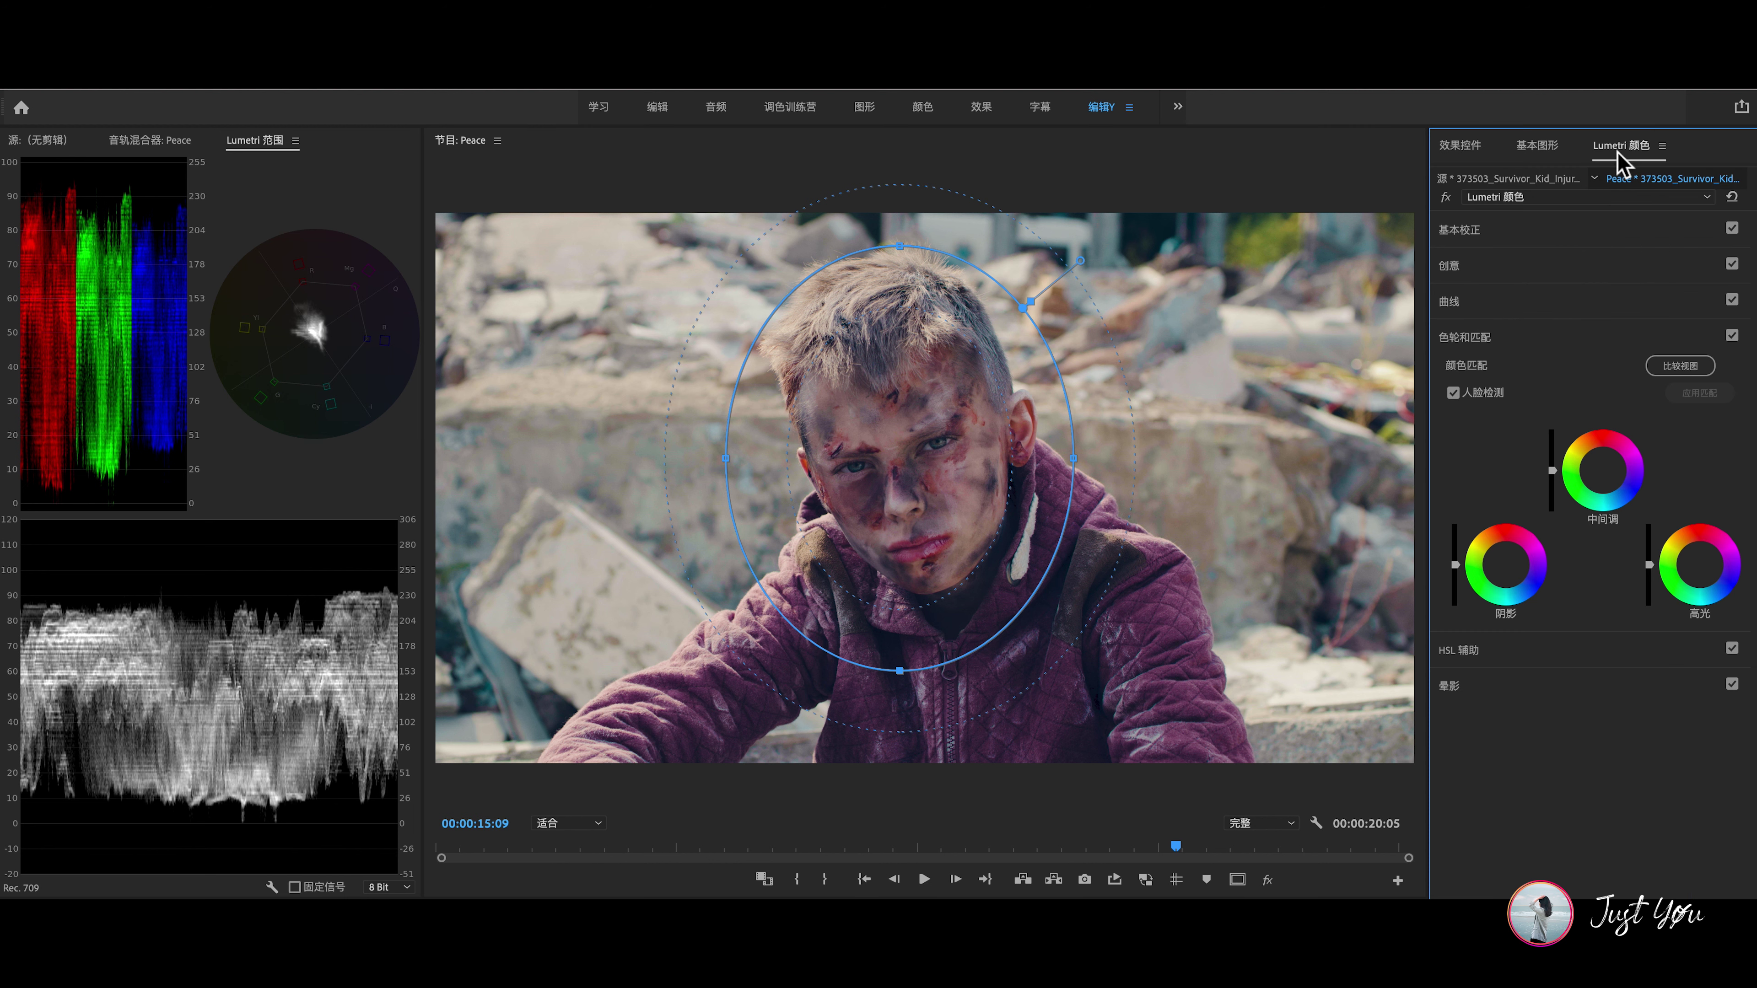
{"action": "left_click", "coordinate": [1542, 231]}
{"action": "left_click_drag", "start_coordinate": [1616, 494], "coordinate": [1633, 427]}
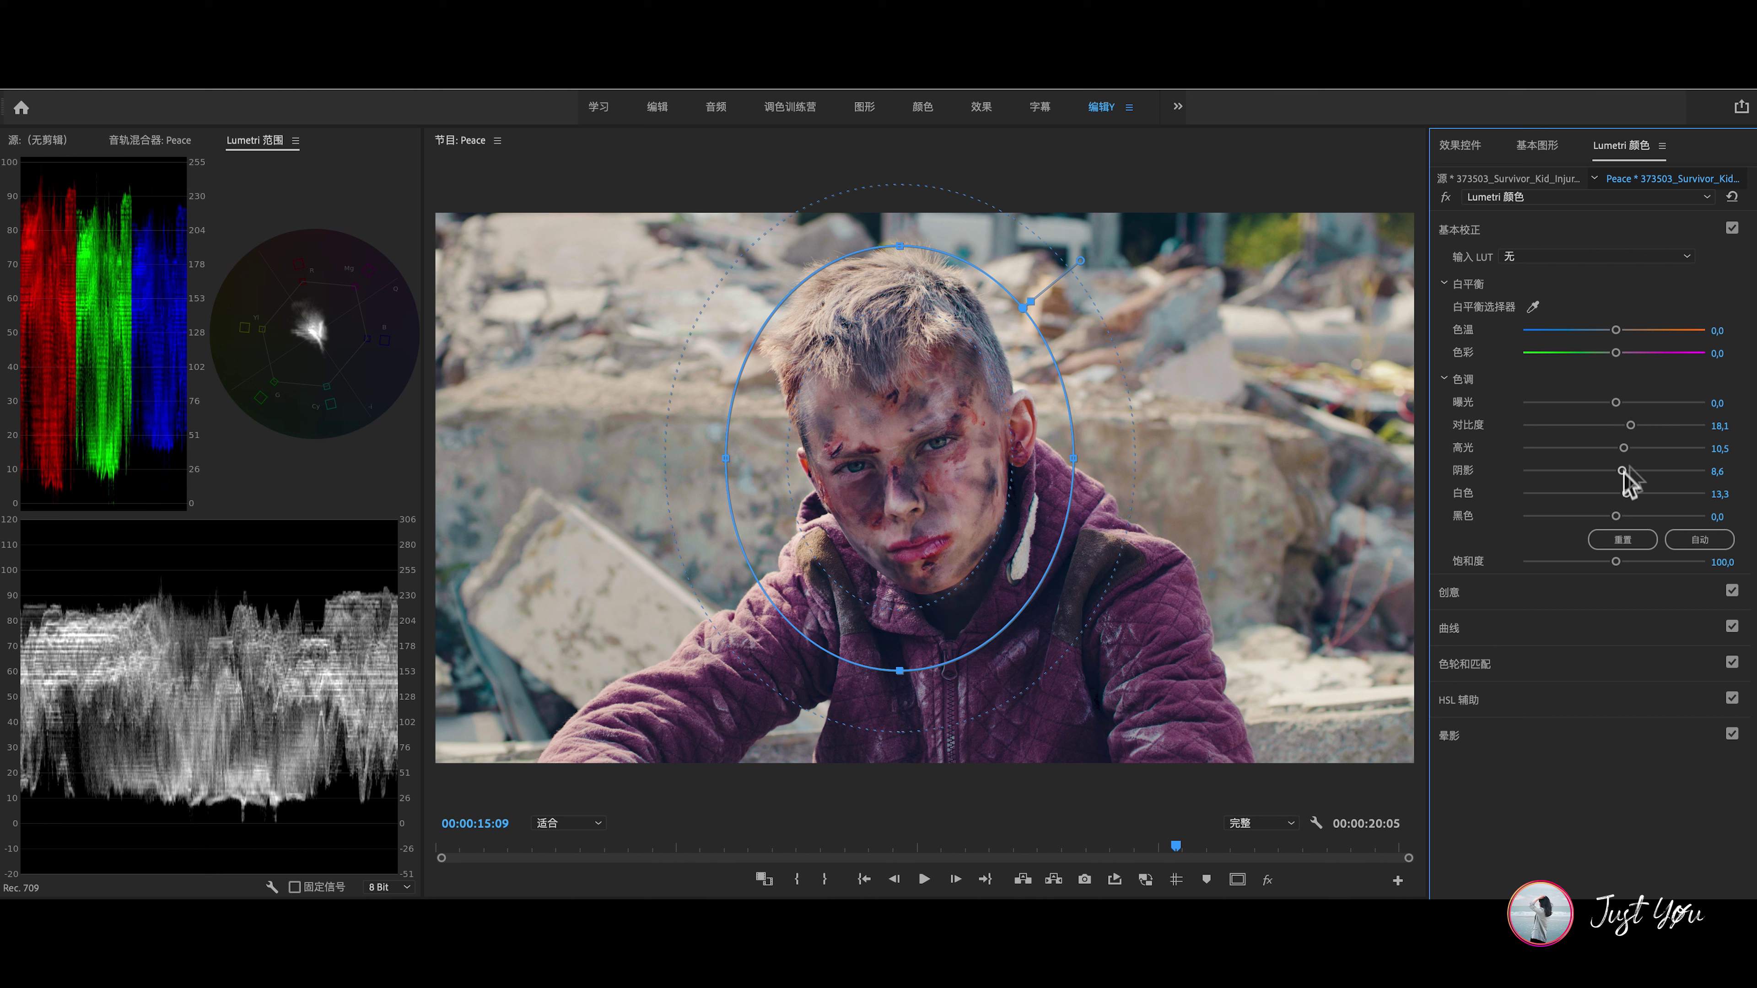
Compare the face grade on and off, play back the clip, and add a new Lumetri Color effect
{"action": "left_click", "coordinate": [1446, 198]}
{"action": "left_click", "coordinate": [1446, 197]}
{"action": "left_click", "coordinate": [1446, 198]}
{"action": "left_click", "coordinate": [1446, 197]}
{"action": "key", "text": "Up"}
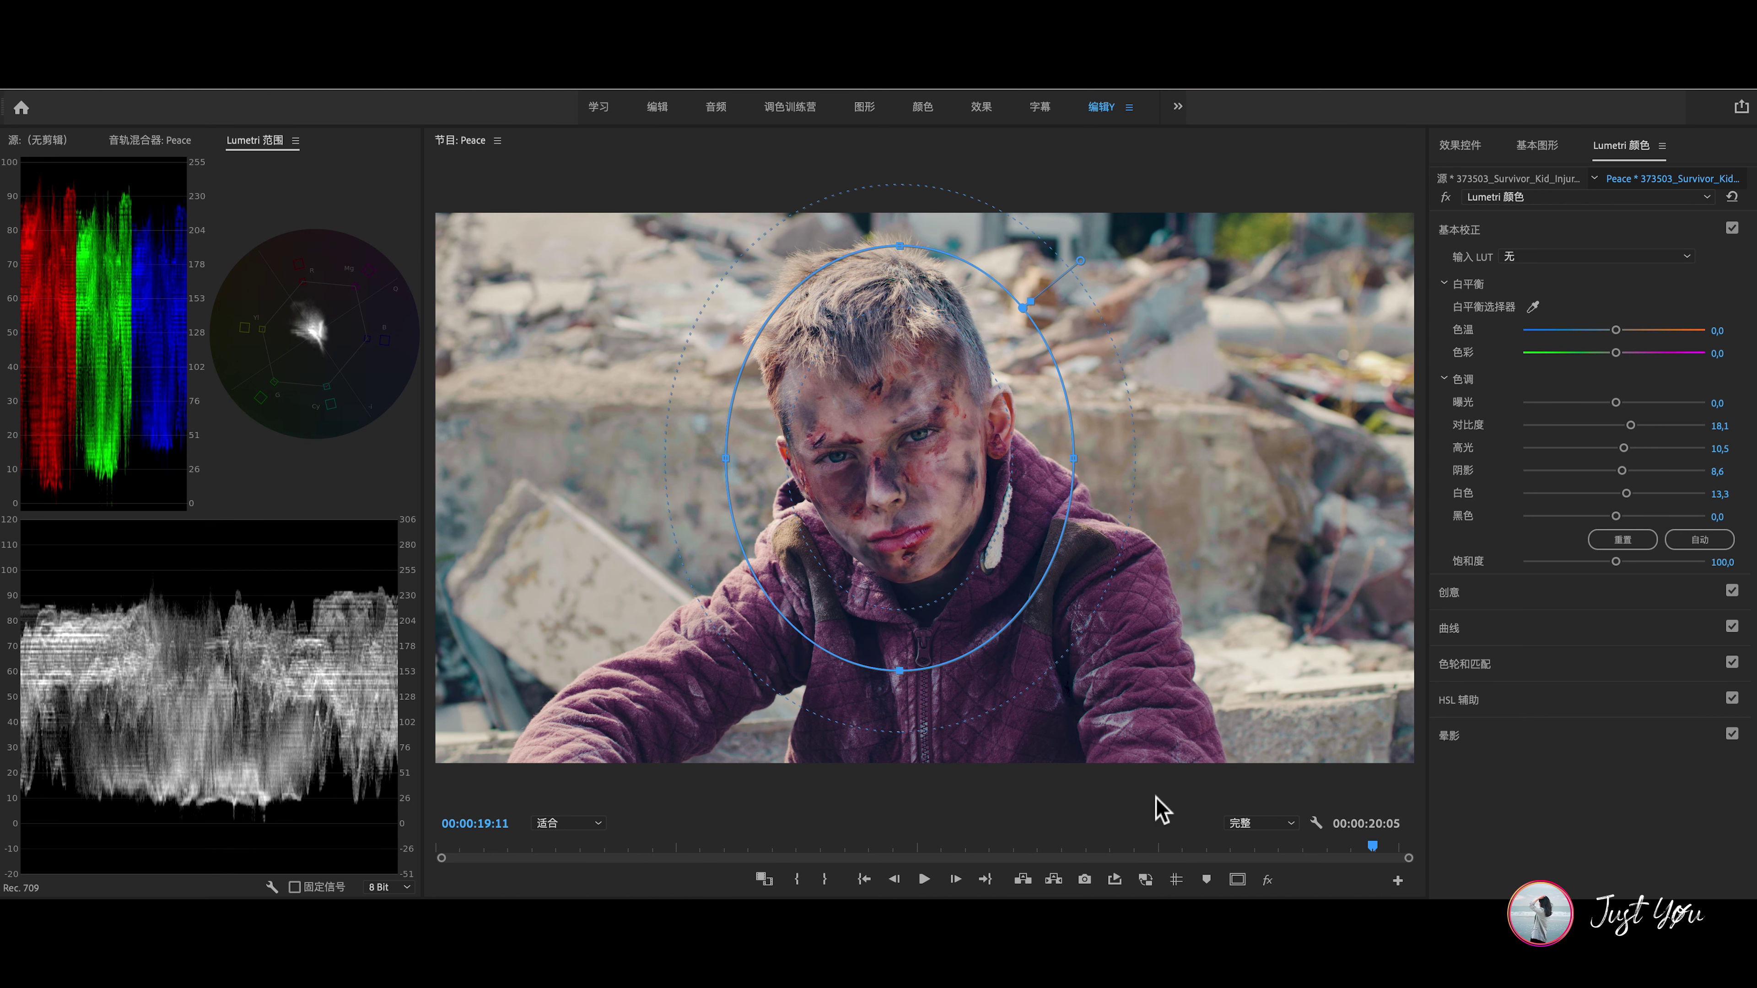
{"action": "left_click", "coordinate": [1549, 201]}
{"action": "left_click", "coordinate": [1532, 261]}
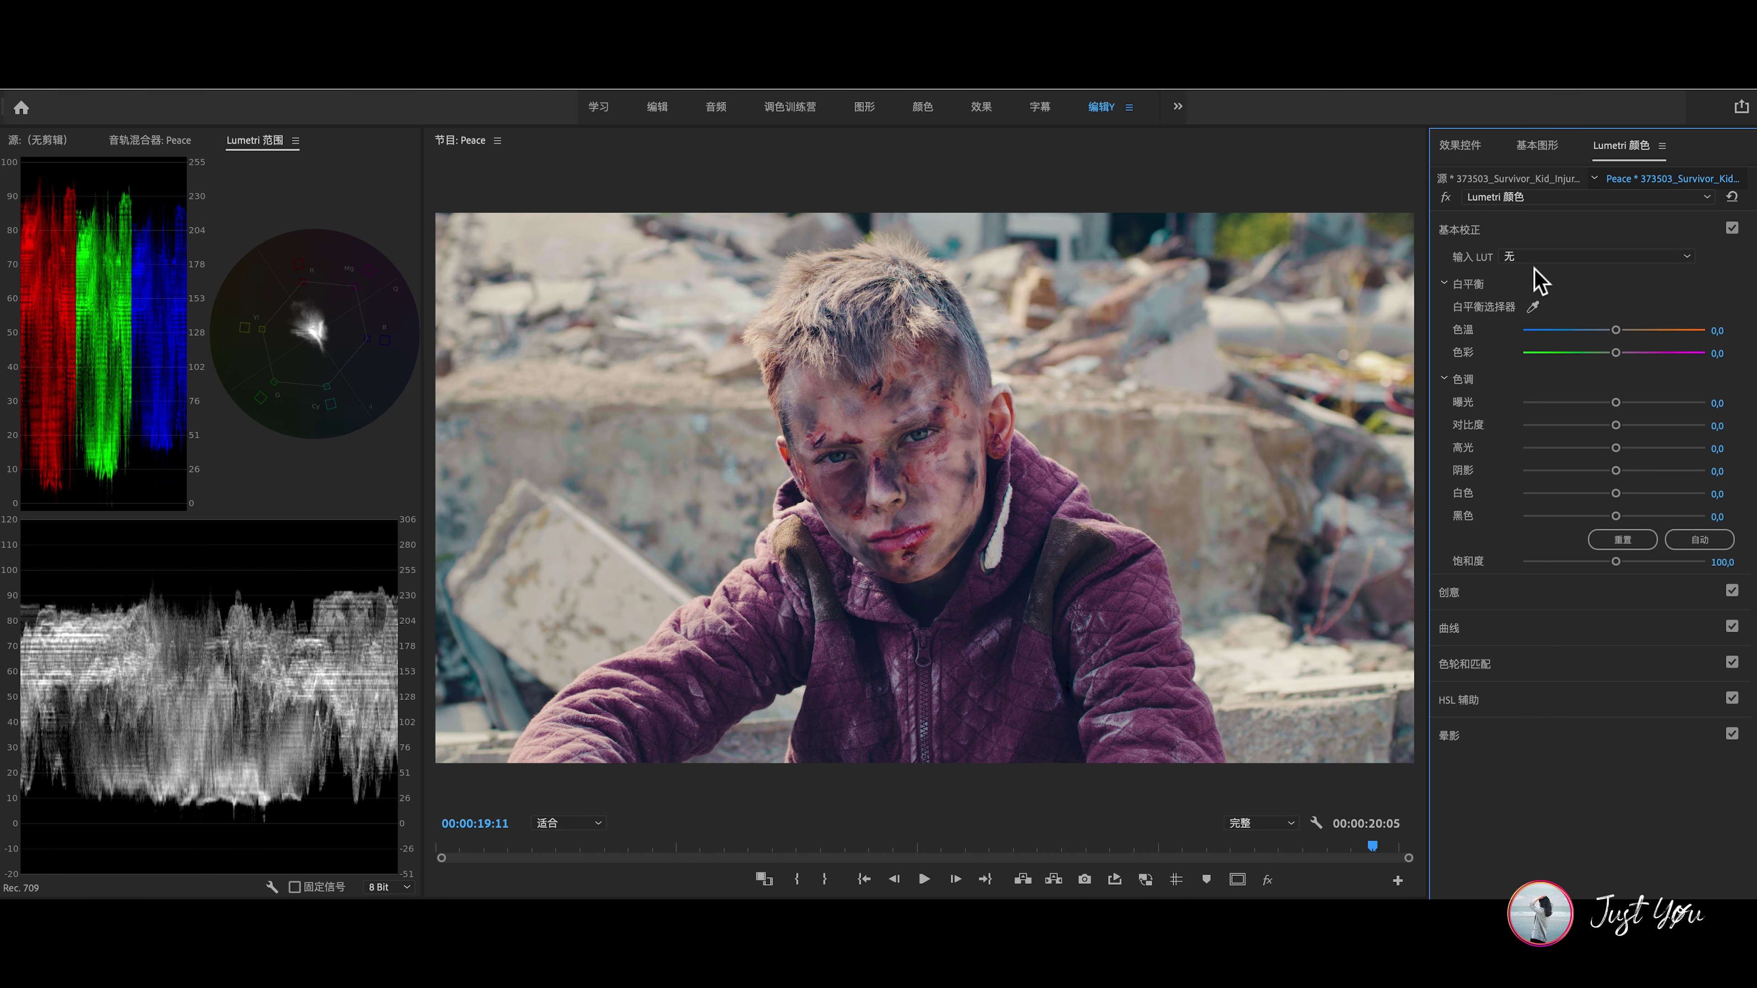
Start an HSL Secondary key from yellow, preview as Color/Gray, and widen the hue range toward cyan
{"action": "left_click", "coordinate": [1486, 709]}
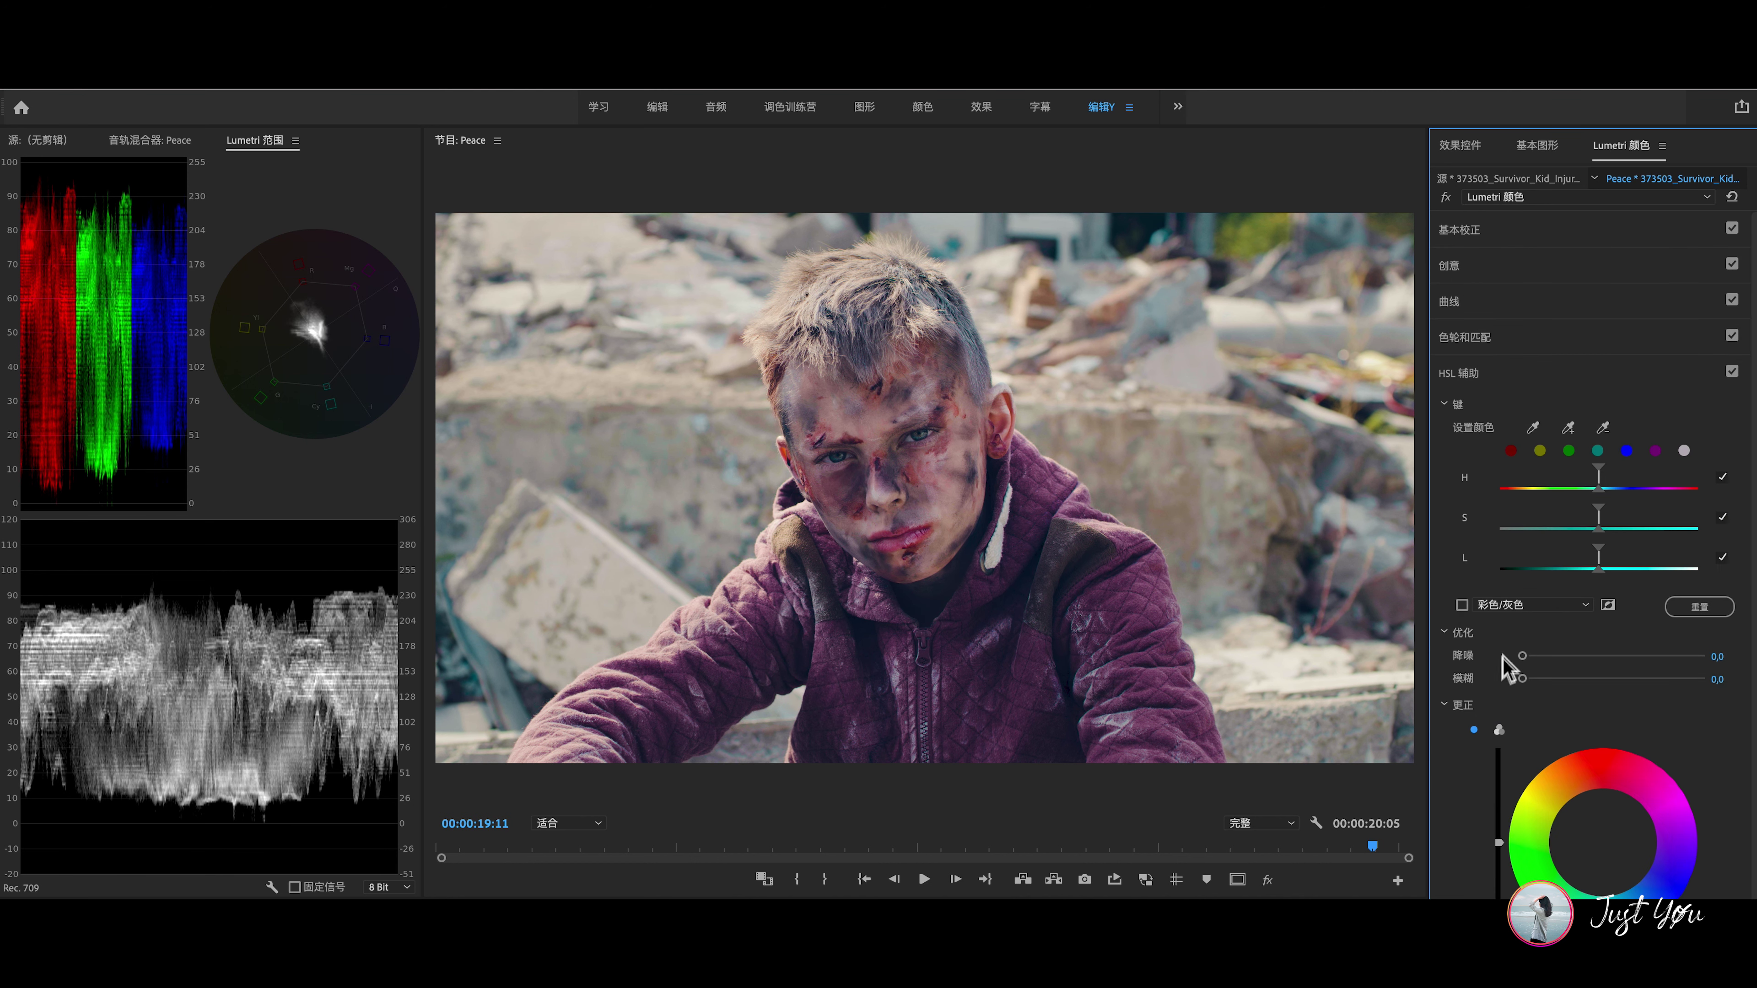
{"action": "left_click", "coordinate": [1539, 451]}
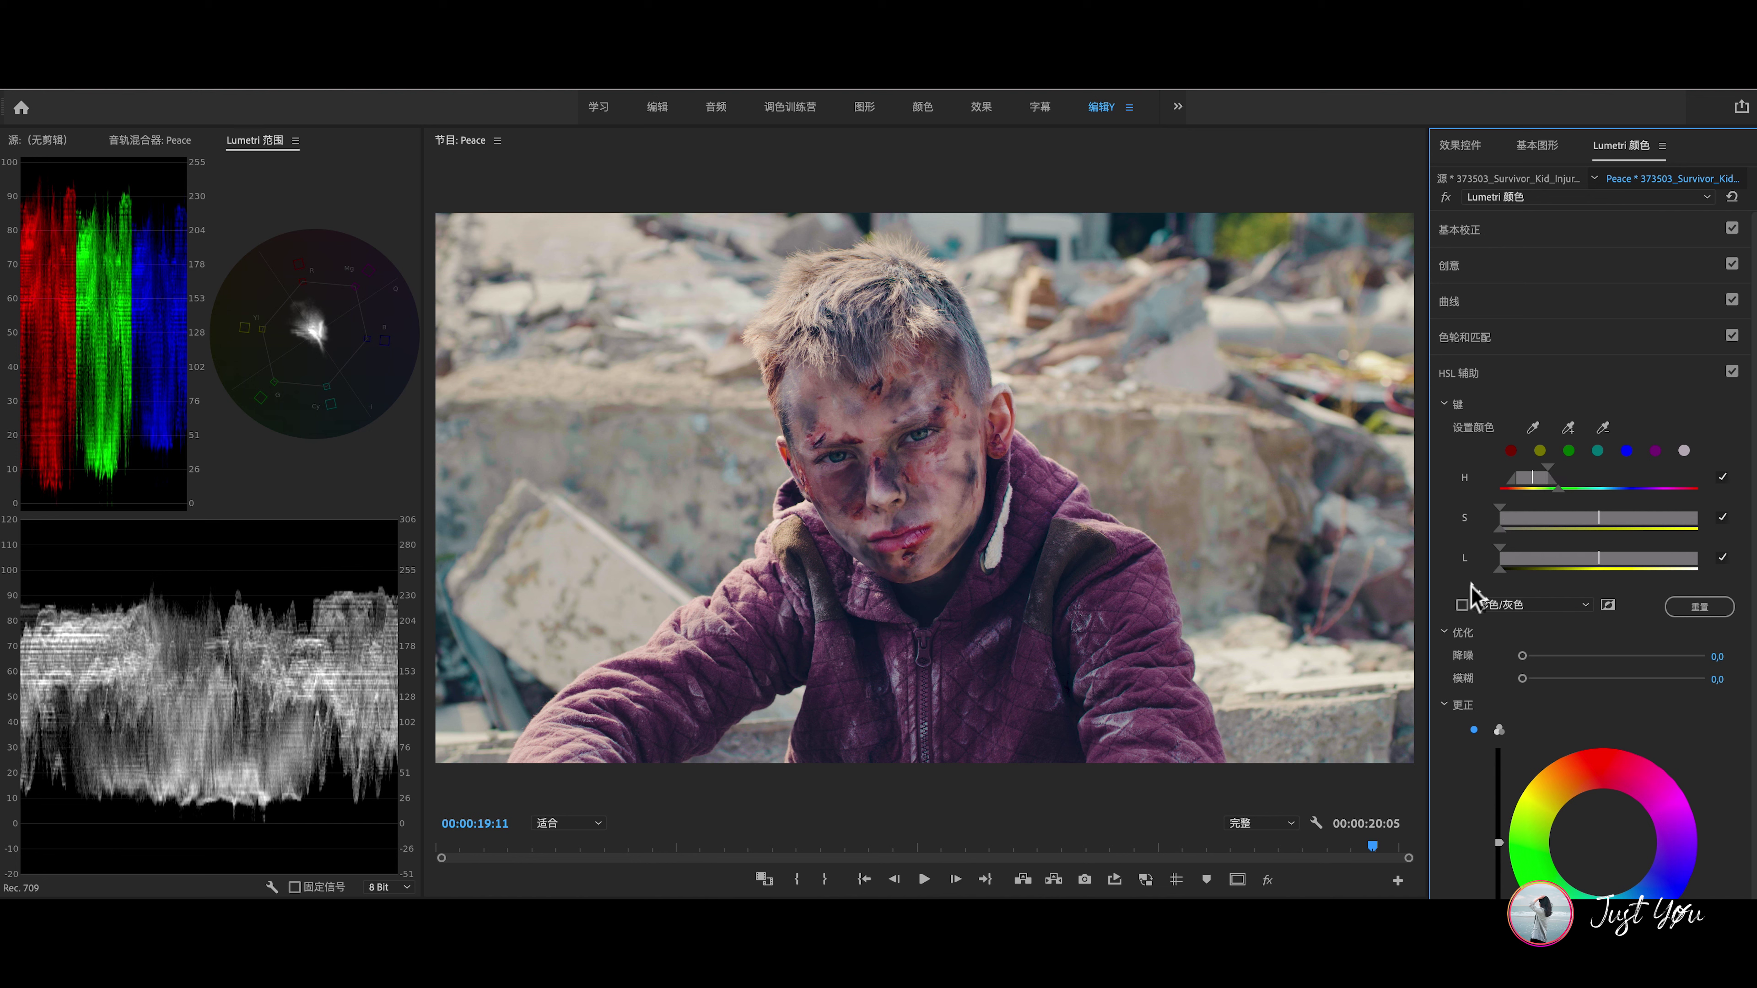
{"action": "left_click", "coordinate": [1461, 605]}
{"action": "mouse_move", "coordinate": [1563, 487]}
{"action": "left_mouse_down"}
{"action": "mouse_move", "coordinate": [1586, 469]}
{"action": "mouse_move", "coordinate": [1632, 488]}
{"action": "left_mouse_up"}
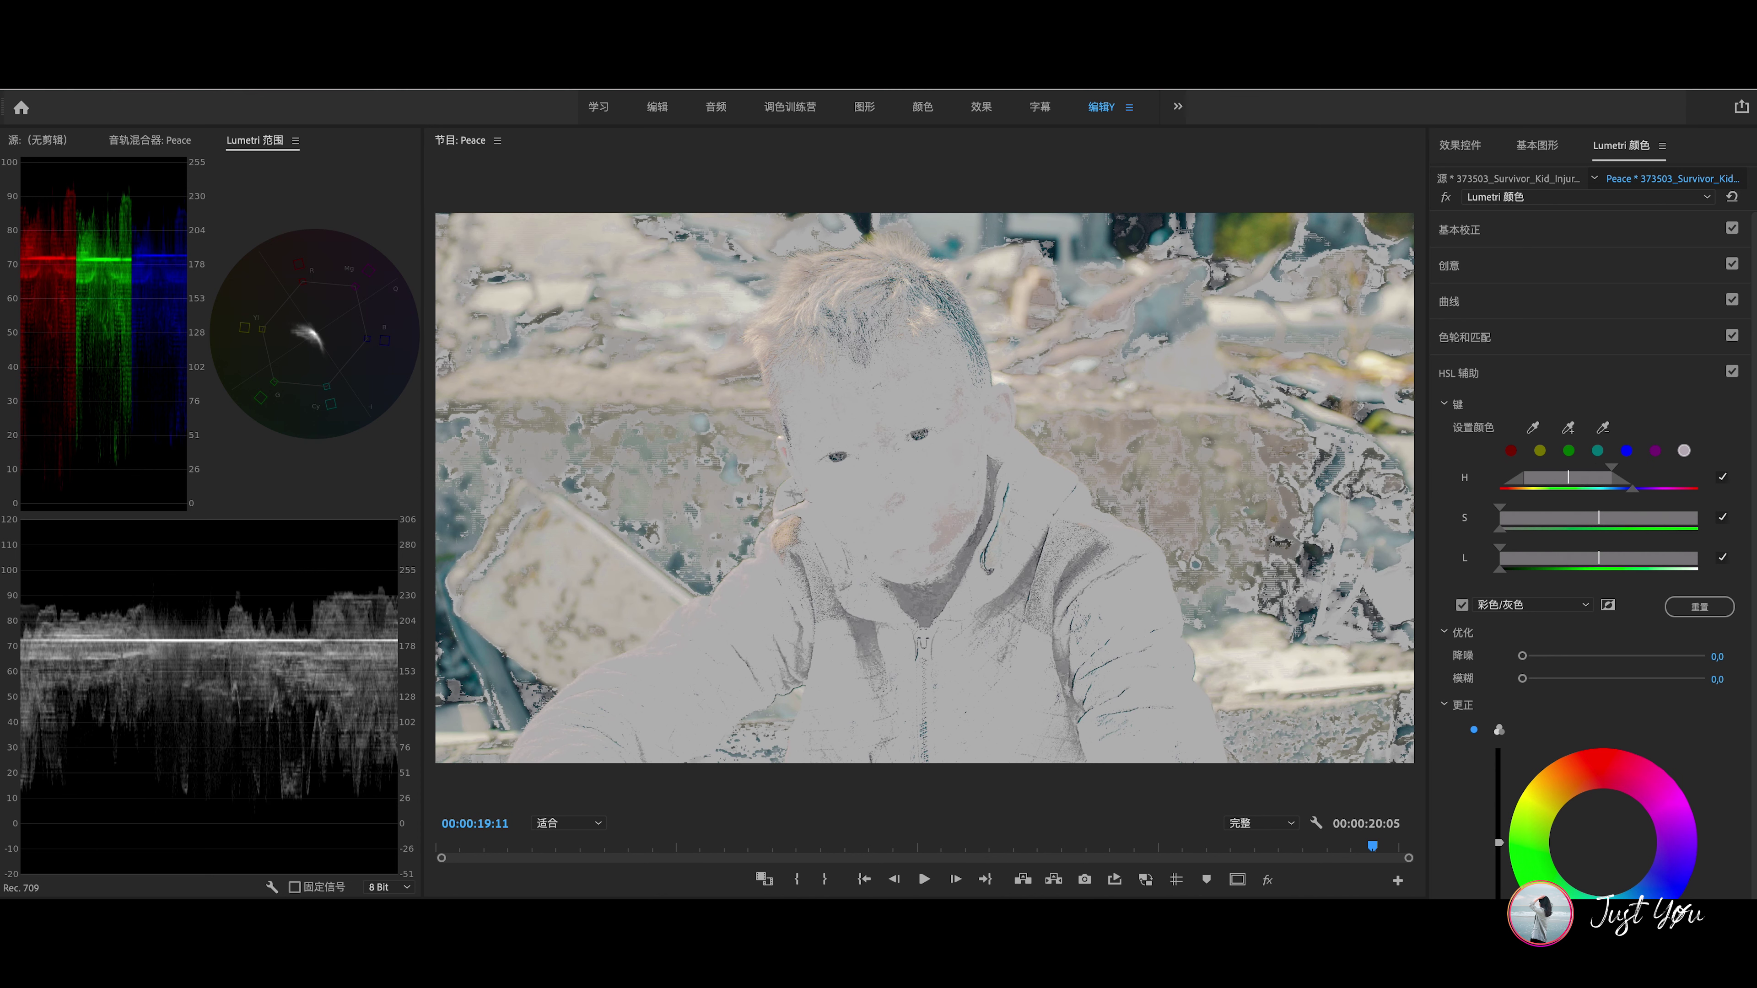
{"action": "mouse_move", "coordinate": [1632, 489]}
{"action": "left_mouse_down"}
{"action": "mouse_move", "coordinate": [1588, 490]}
{"action": "mouse_move", "coordinate": [1626, 493]}
{"action": "left_mouse_up"}
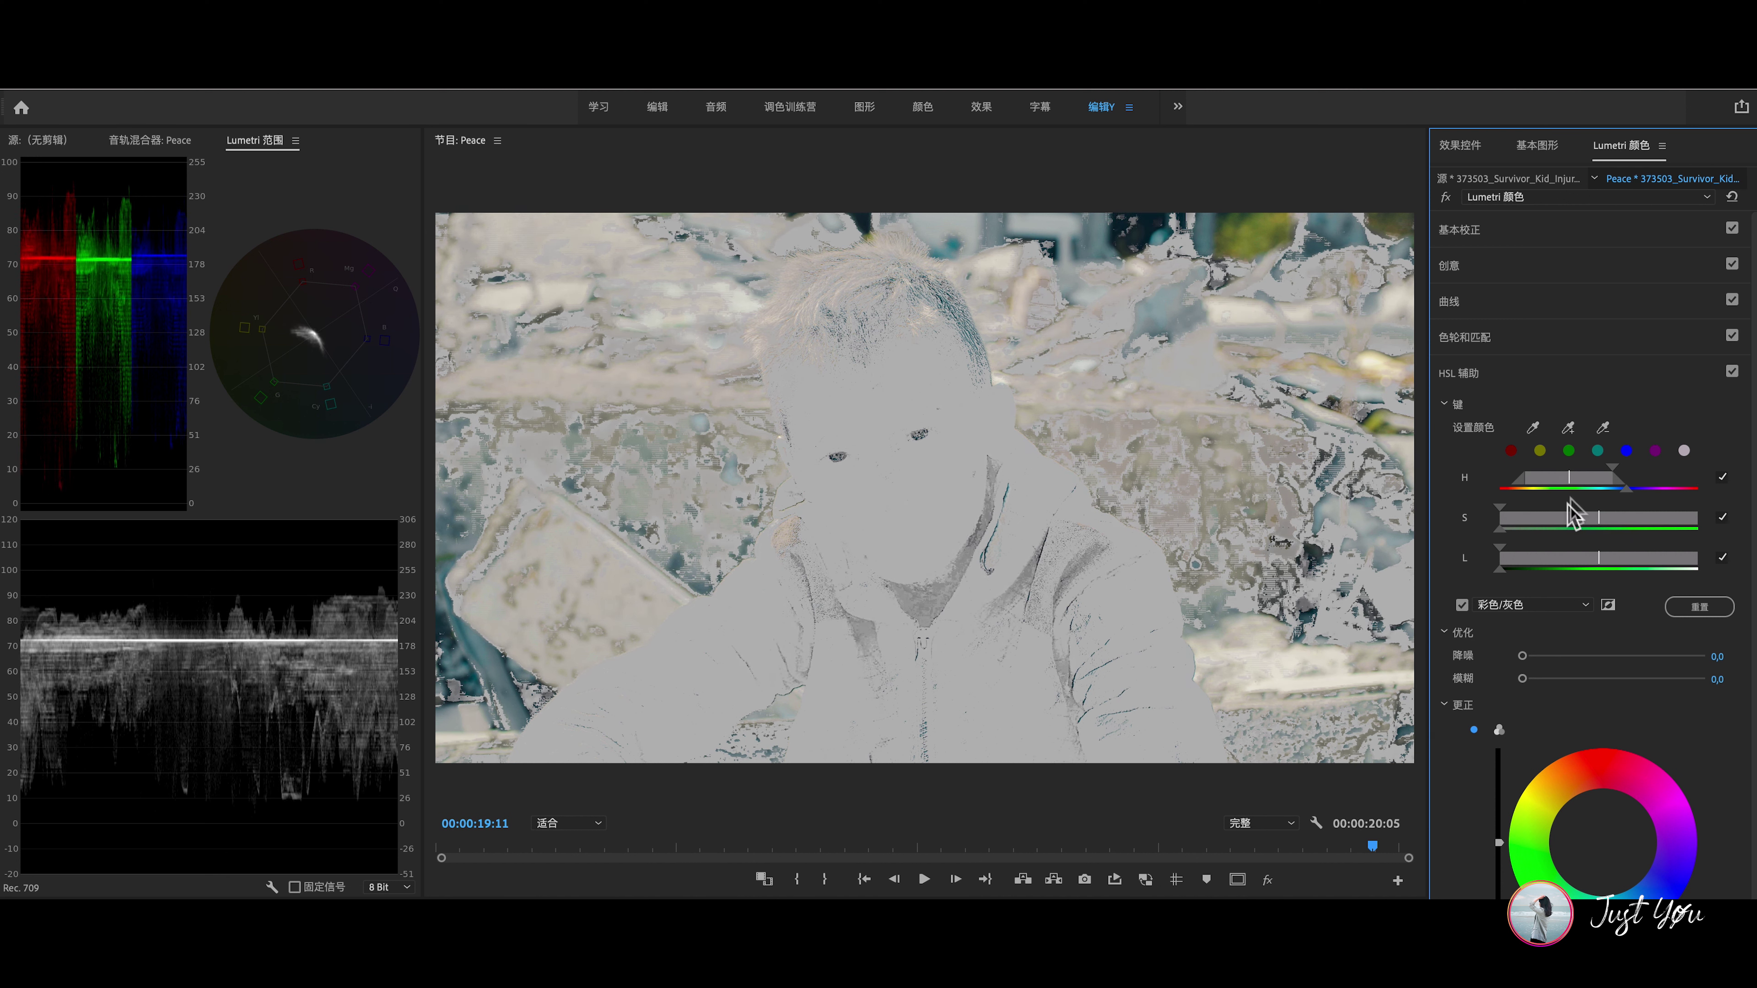
Soften the key with Denoise 20 and Blur 10.3, and set correction to three-way wheels
{"action": "left_click_drag", "start_coordinate": [1558, 678], "coordinate": [1585, 679]}
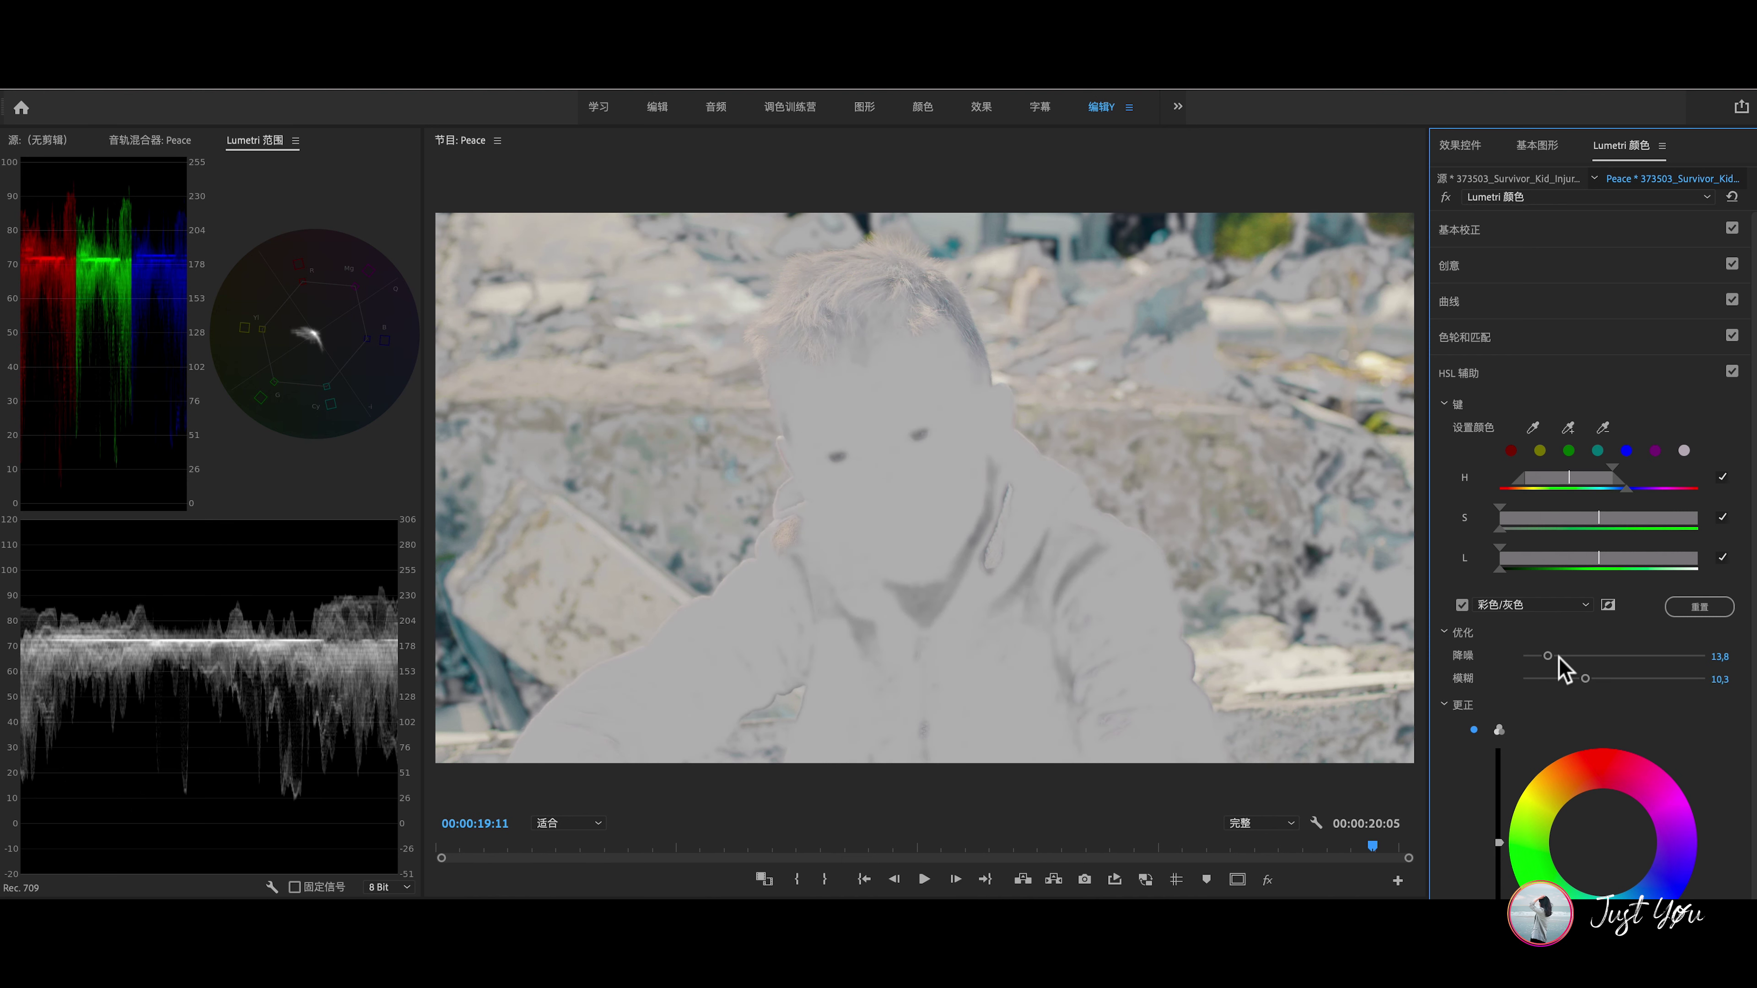
{"action": "left_click", "coordinate": [1499, 730]}
{"action": "scroll", "coordinate": [1500, 735], "scroll_direction": "down", "scroll_amount": 3}
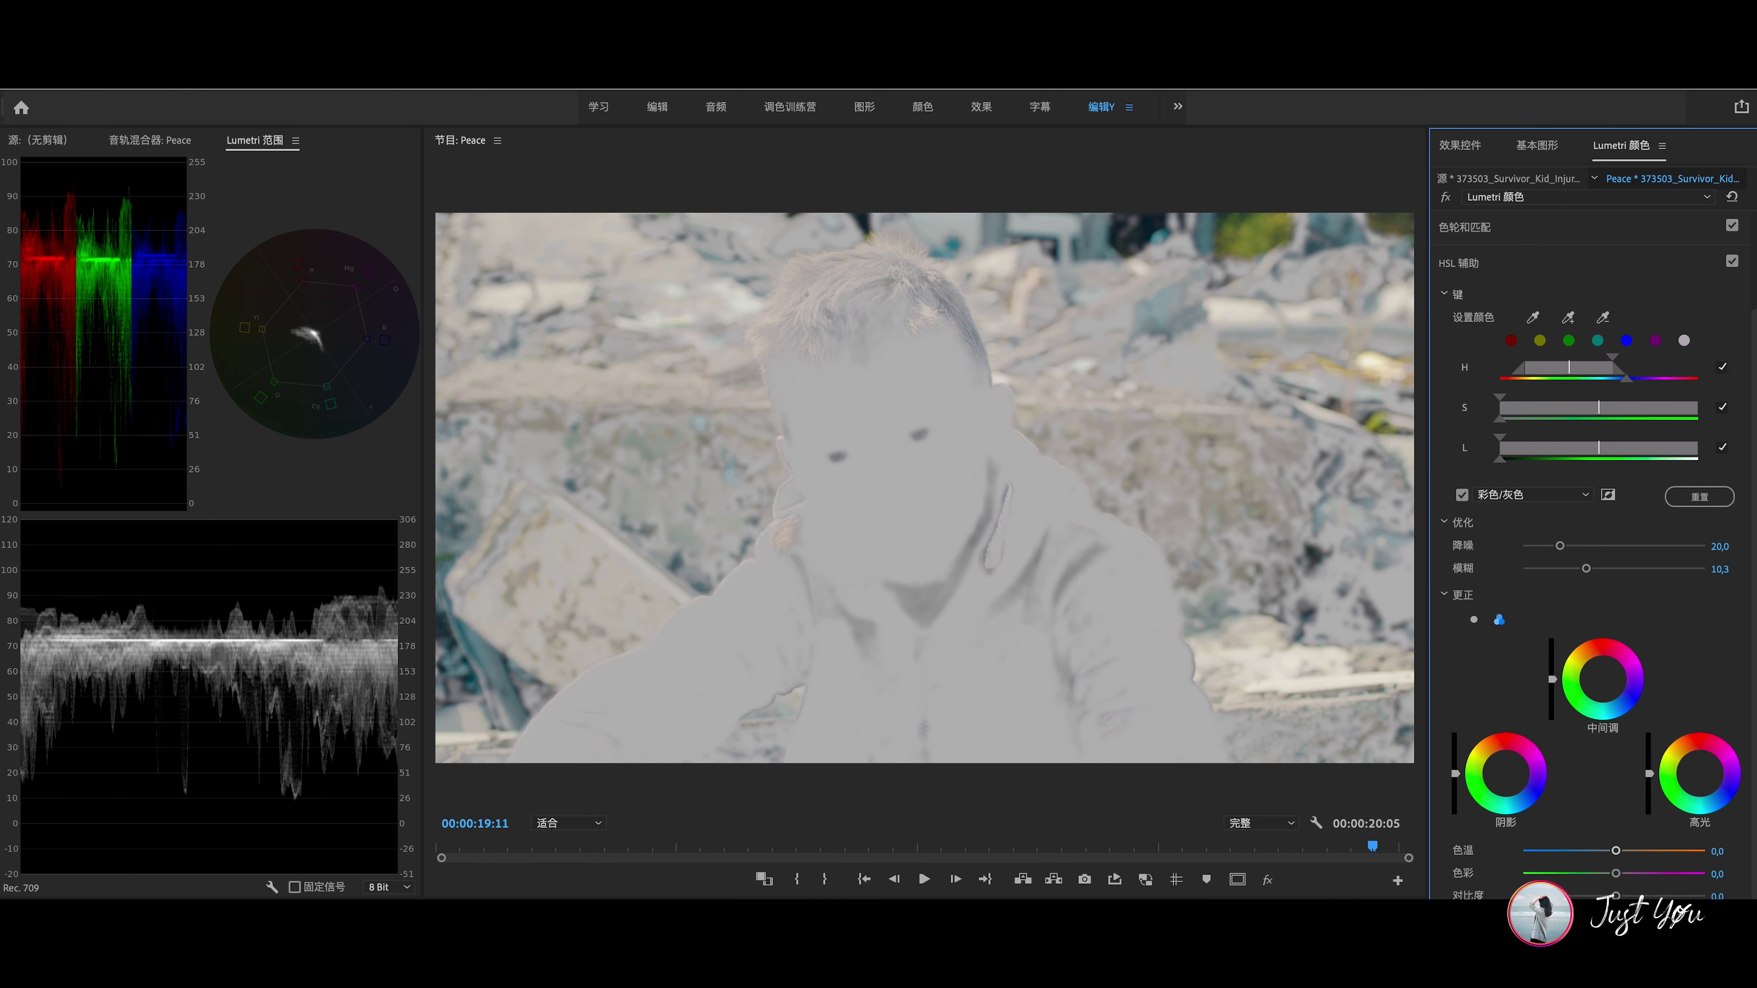
{"action": "scroll", "coordinate": [1737, 635], "scroll_direction": "down", "scroll_amount": 2}
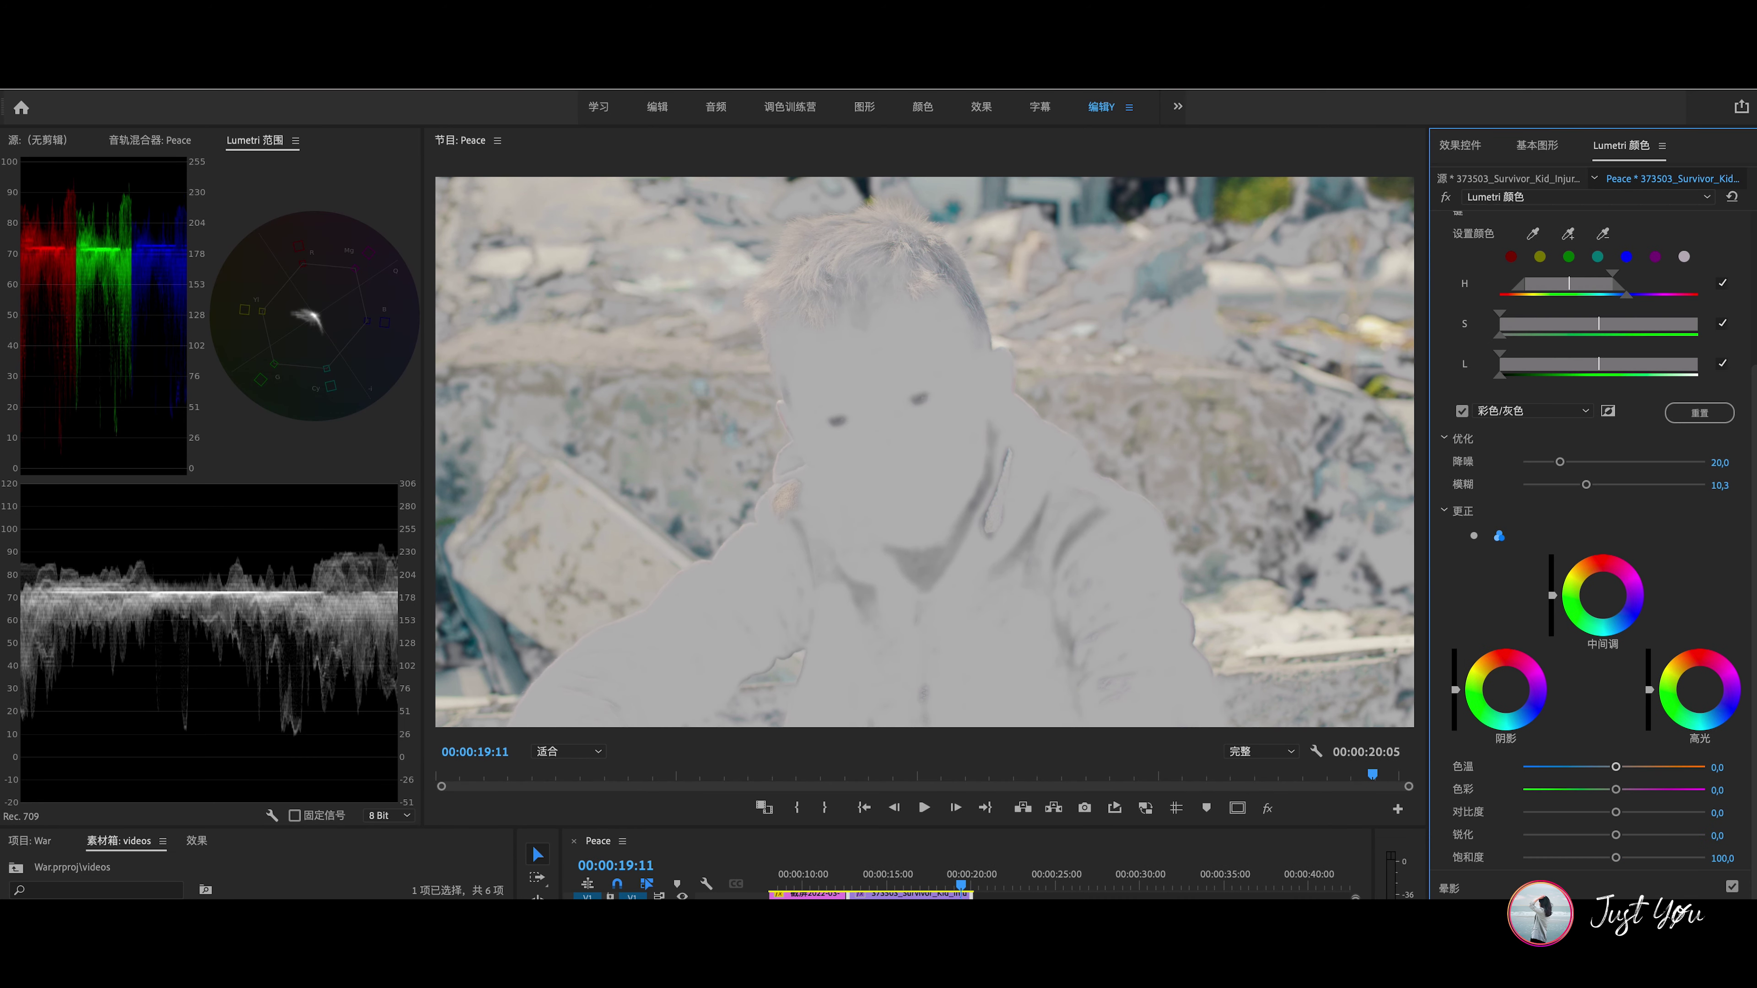
Turn off Color/Gray, shift the keyed skin's highlight, shadow and midtone wheels, and set Saturation 73.3
{"action": "left_click", "coordinate": [1461, 411]}
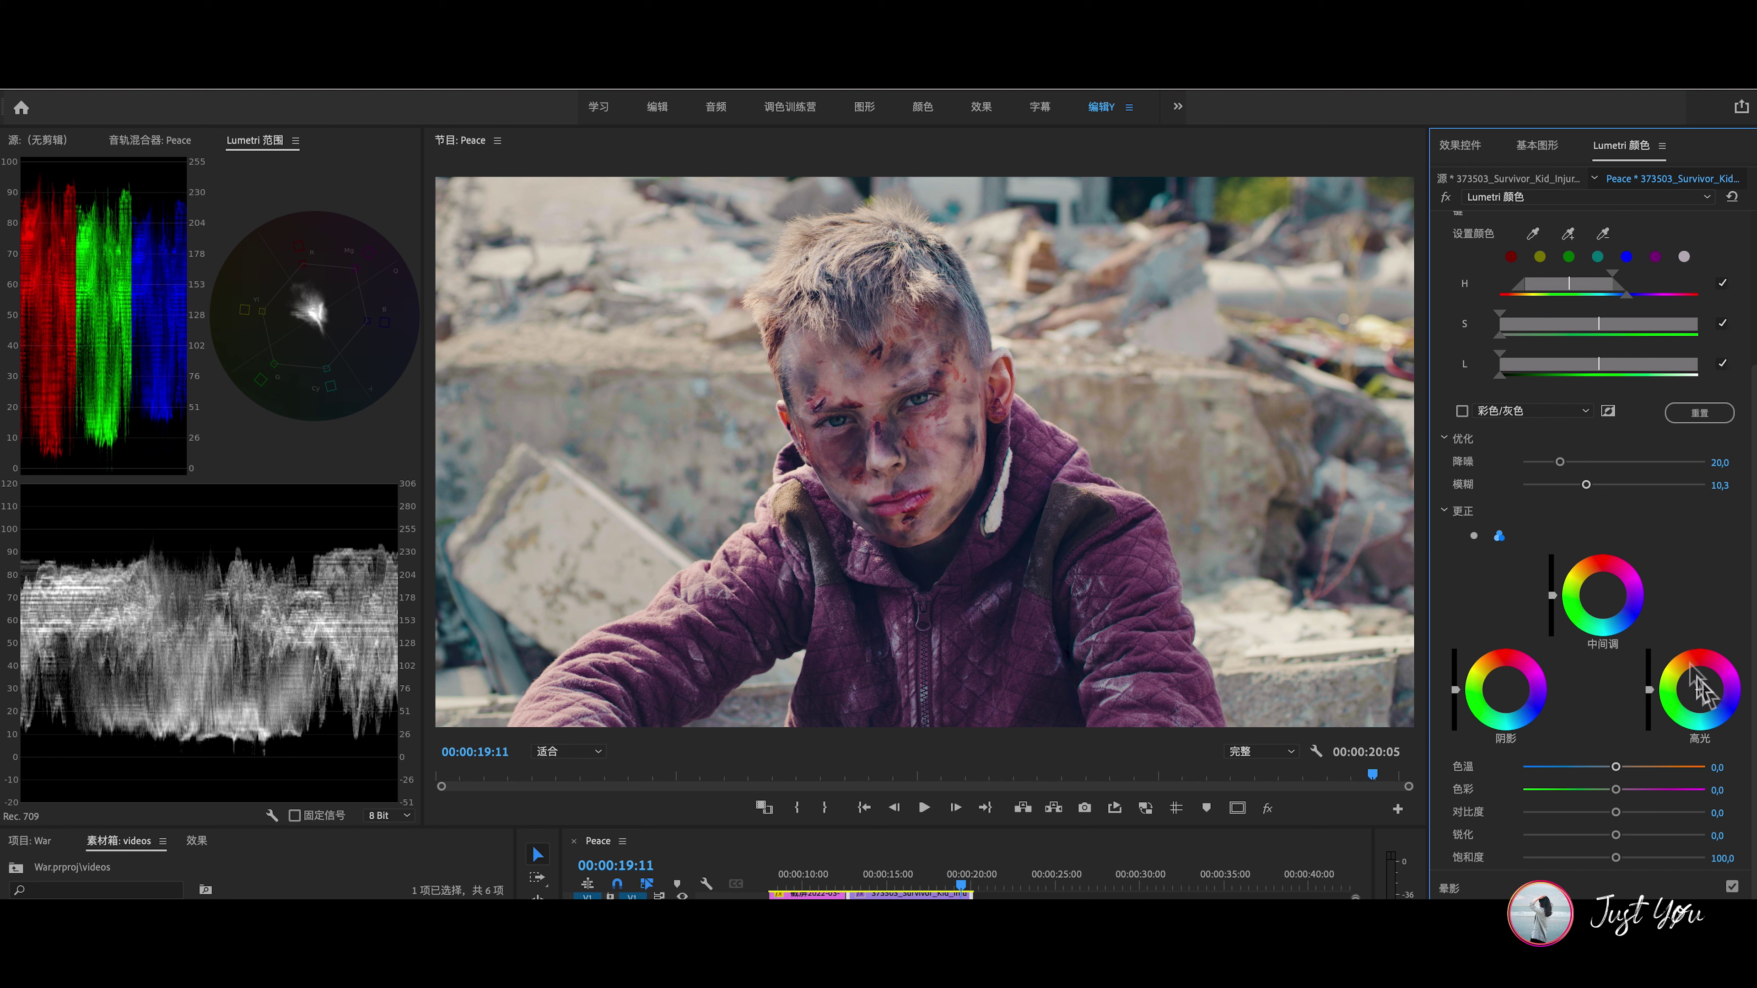
{"action": "left_click_drag", "start_coordinate": [1704, 695], "coordinate": [1703, 693]}
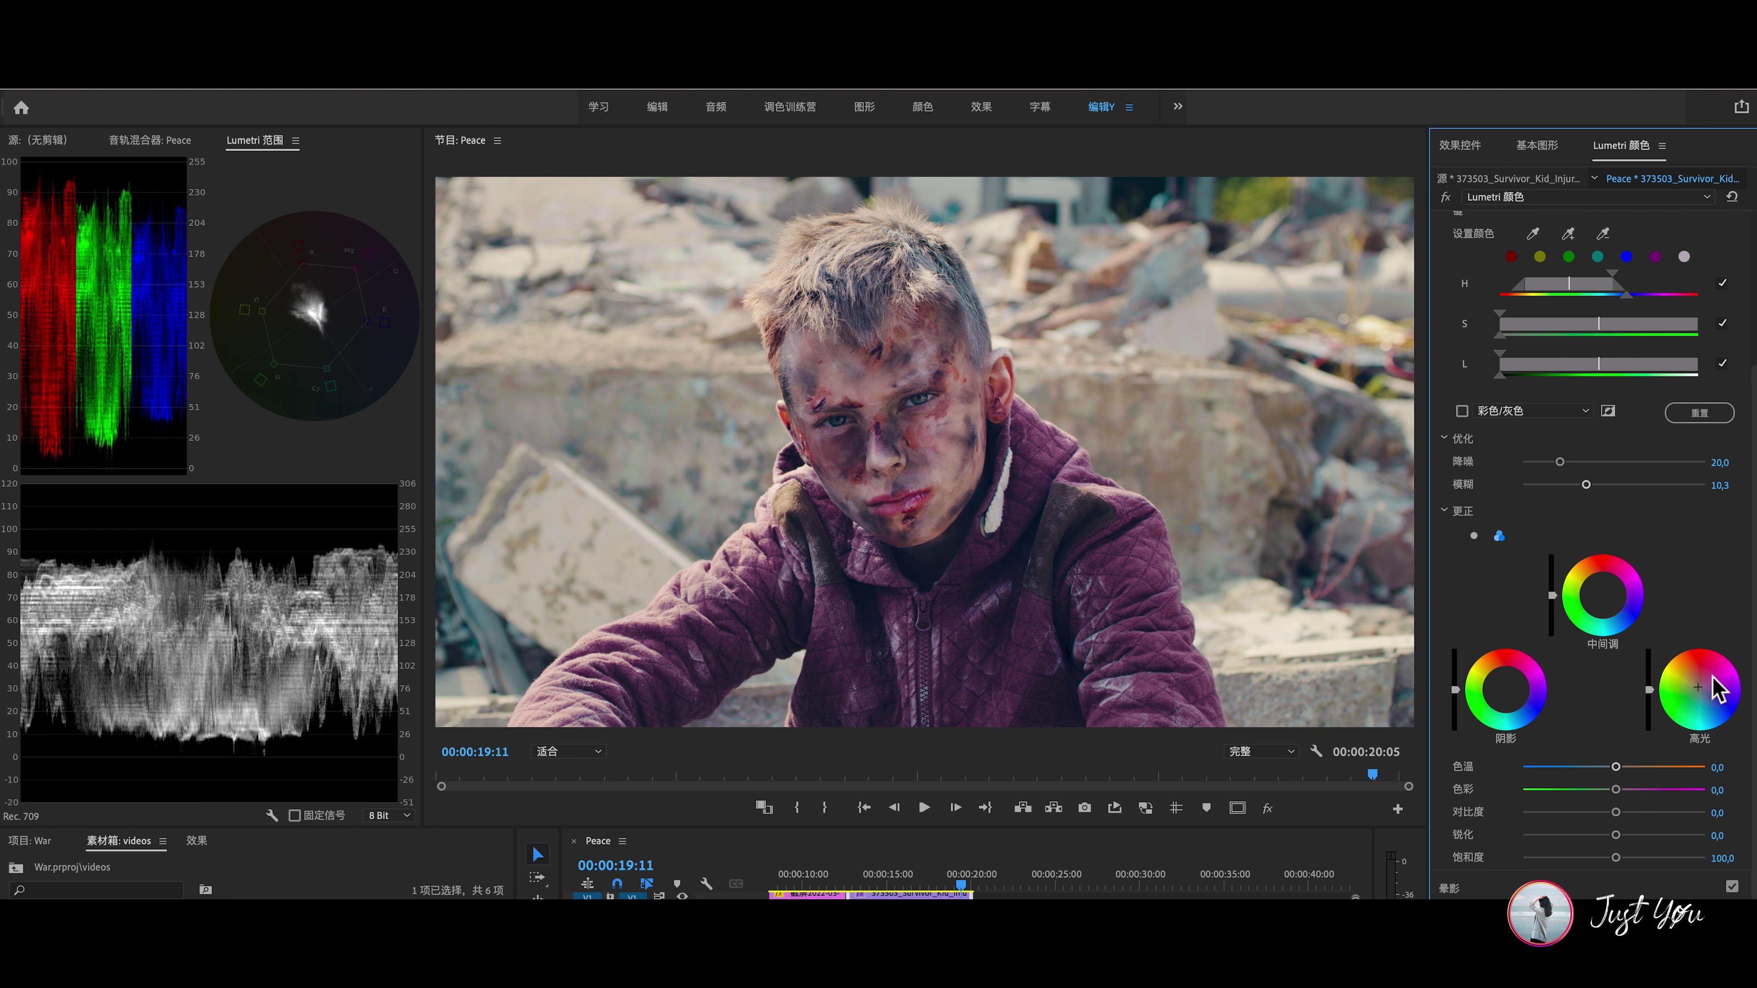
{"action": "left_click_drag", "start_coordinate": [1508, 695], "coordinate": [1509, 699]}
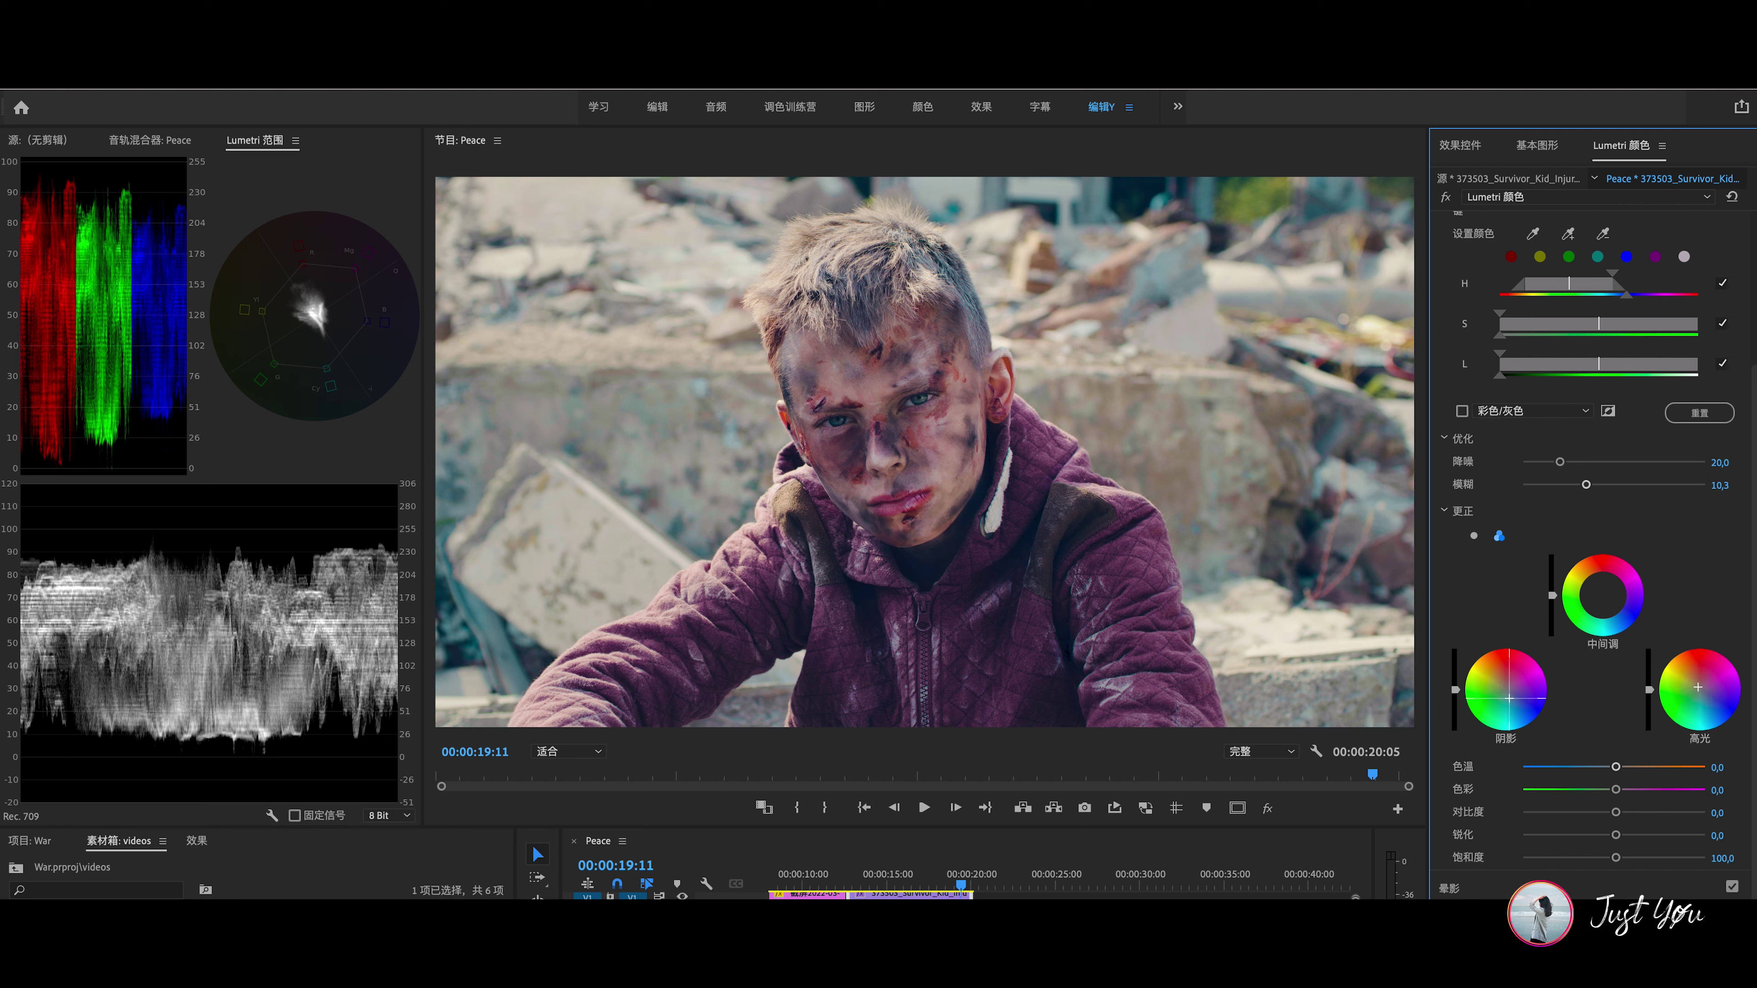
{"action": "left_click_drag", "start_coordinate": [1603, 590], "coordinate": [1607, 607]}
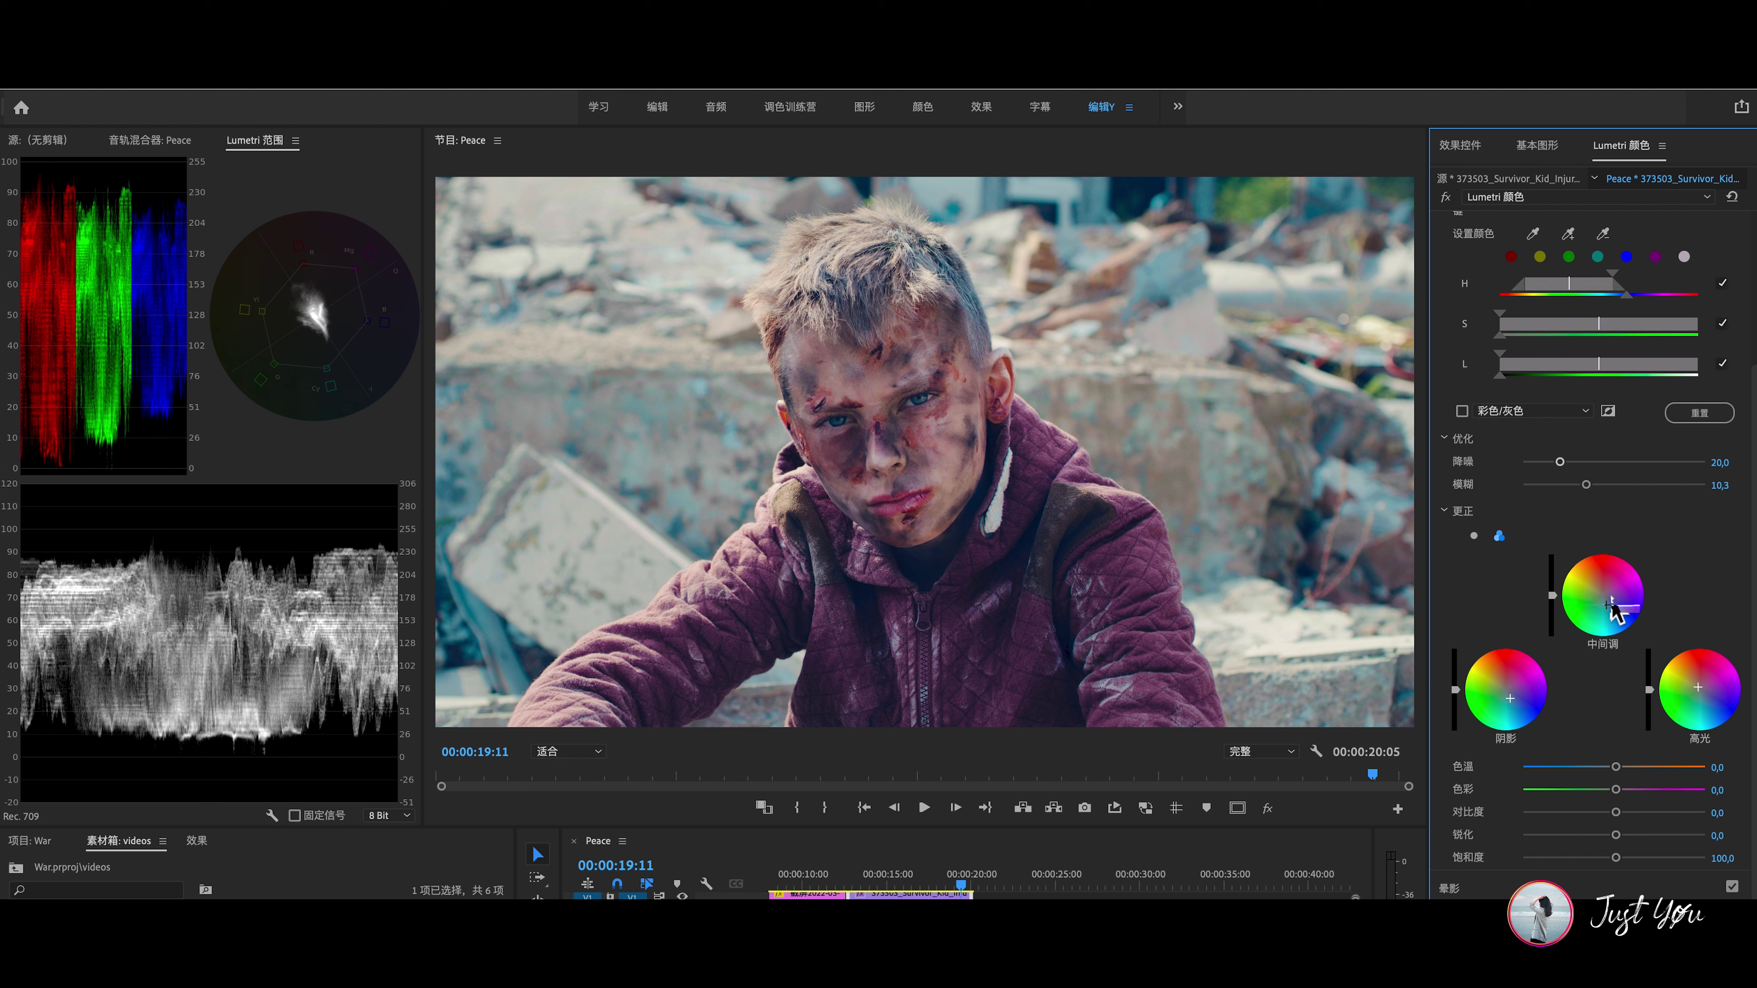
{"action": "left_click_drag", "start_coordinate": [1616, 858], "coordinate": [1589, 859]}
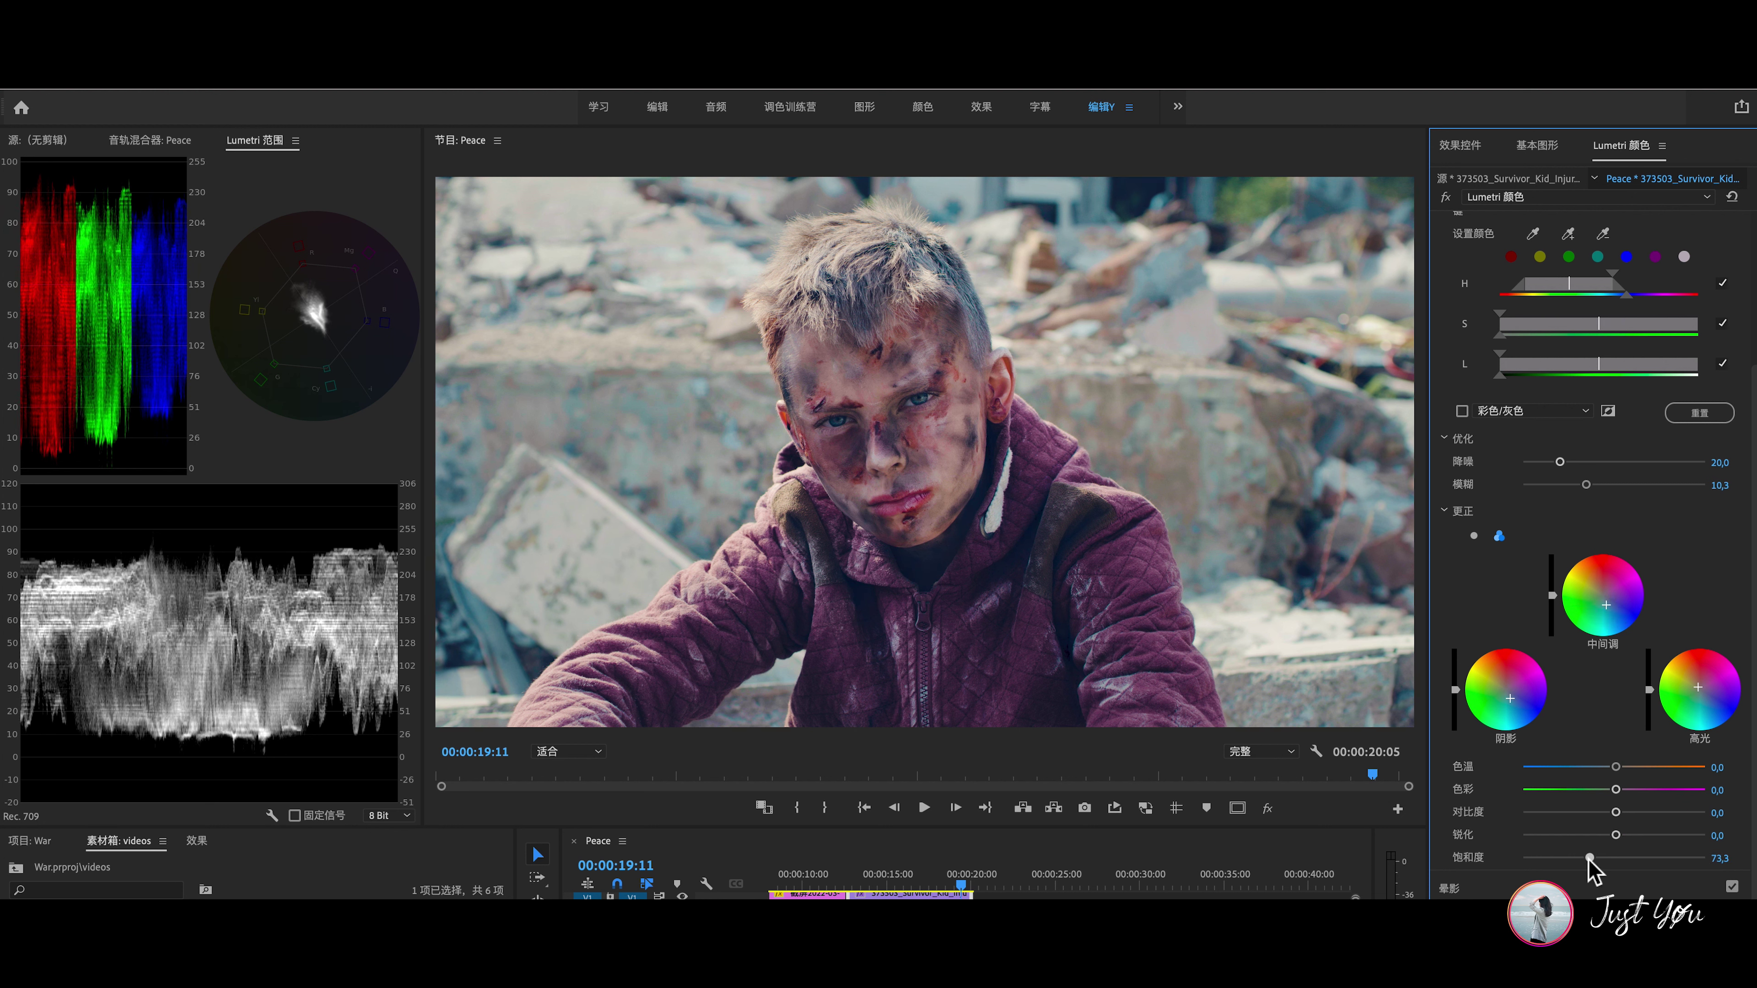